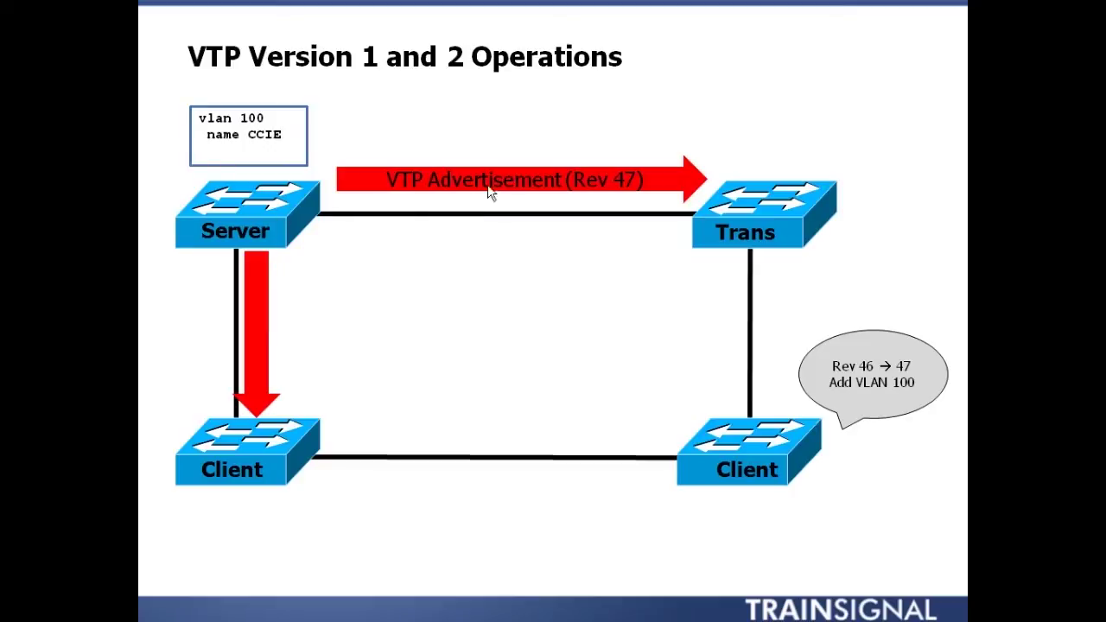
Step: Advance the VTP Operations slide animation to reveal the remaining arrows and callouts
key(Right)
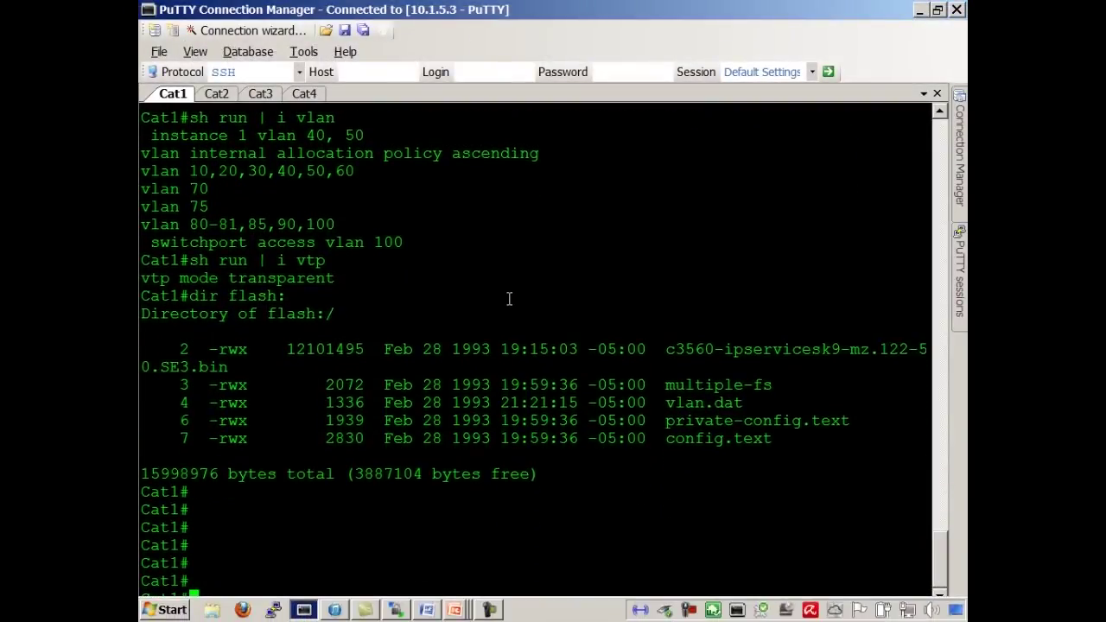
key(Return)
key(Return)
Step: End the slideshow and run 'sh vtp status' on Cat1
text(sh vtp)
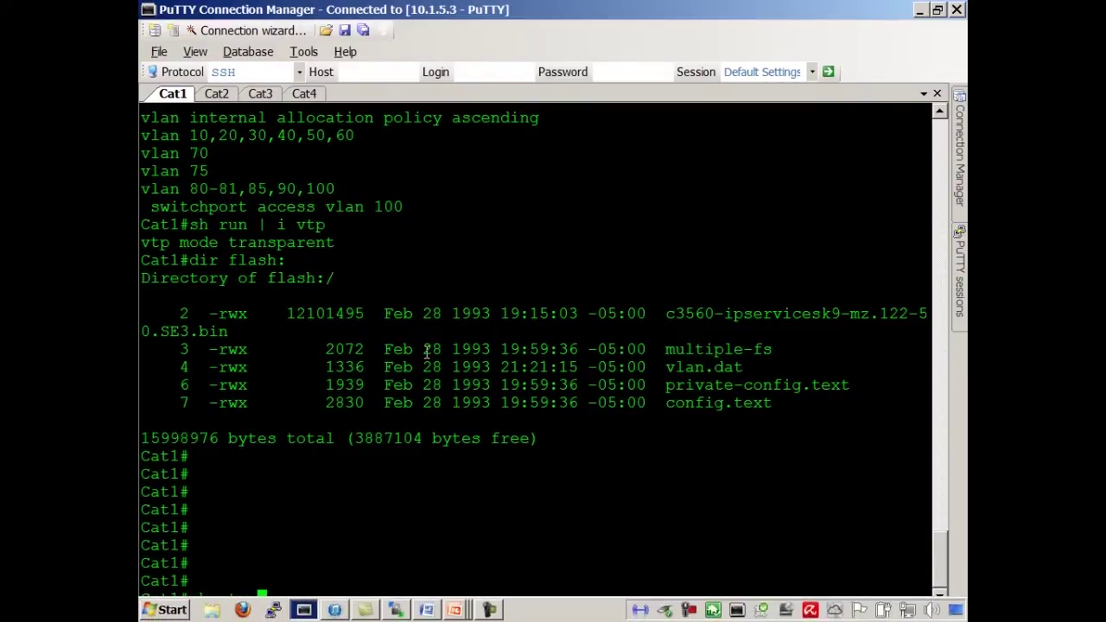
text(status)
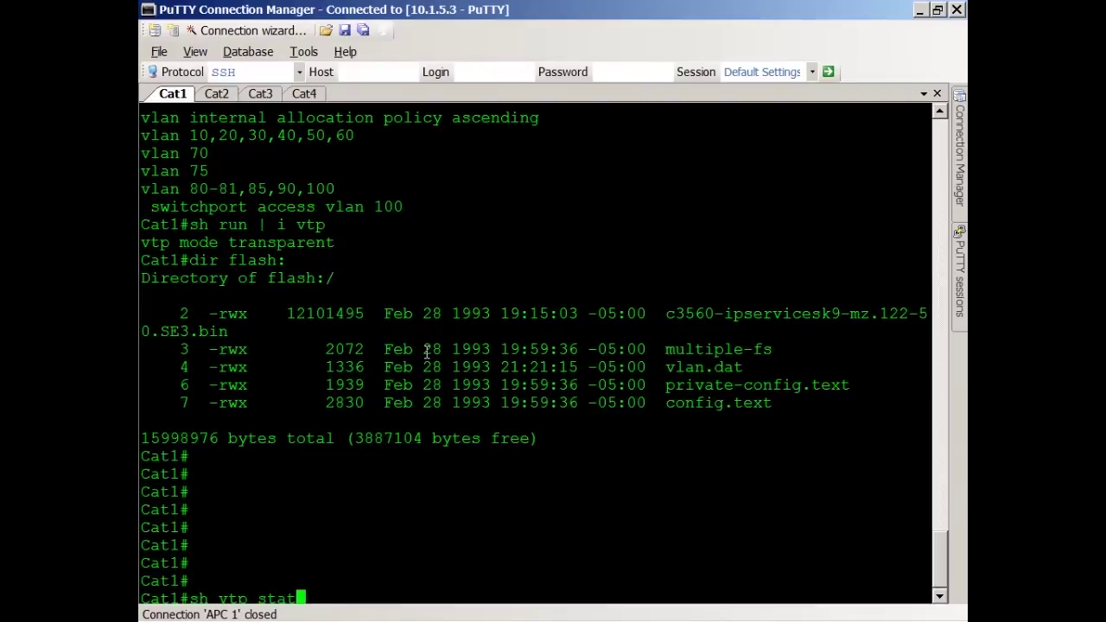
key(Return)
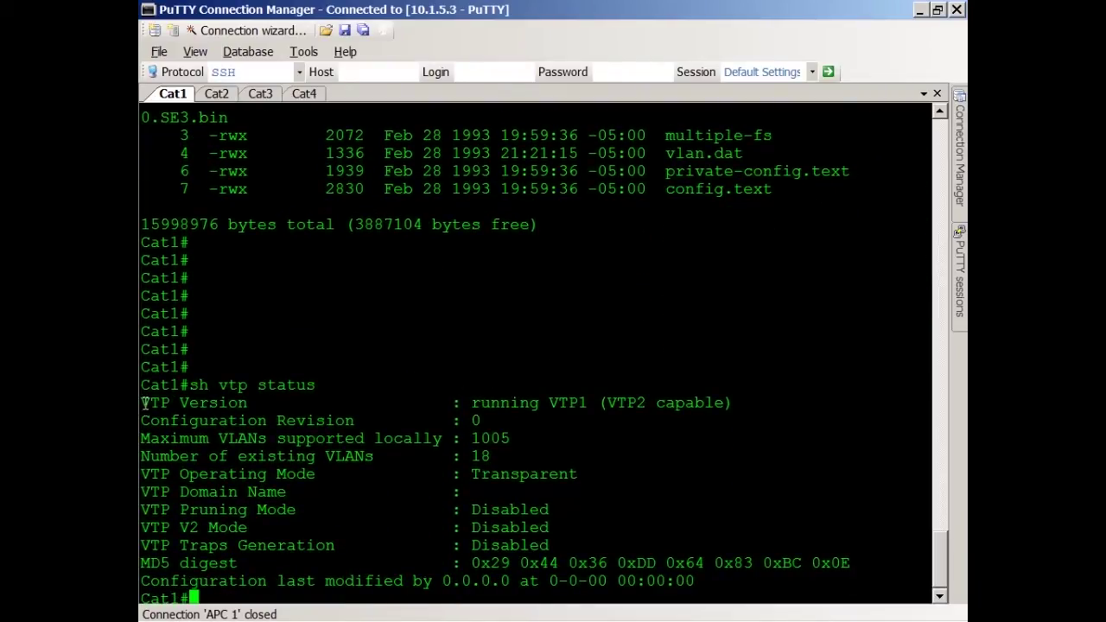
Step: Highlight the VTP version, operating mode, domain, pruning, V2 and MD5 digest lines in turn
drag(143, 402, 734, 410)
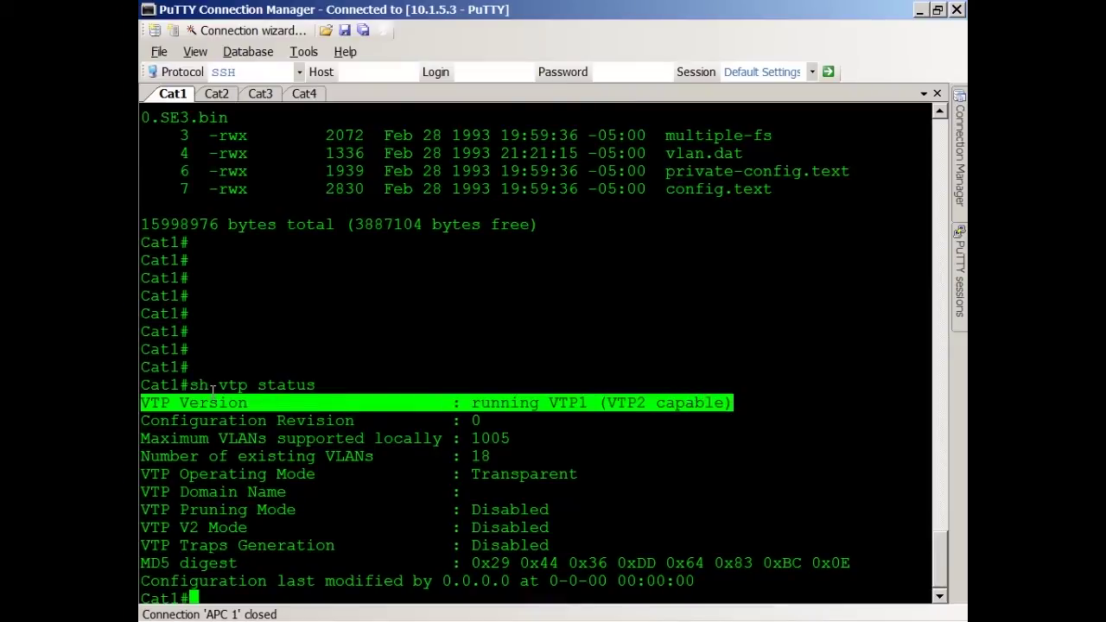
drag(143, 475, 623, 475)
drag(144, 492, 560, 490)
drag(143, 510, 653, 519)
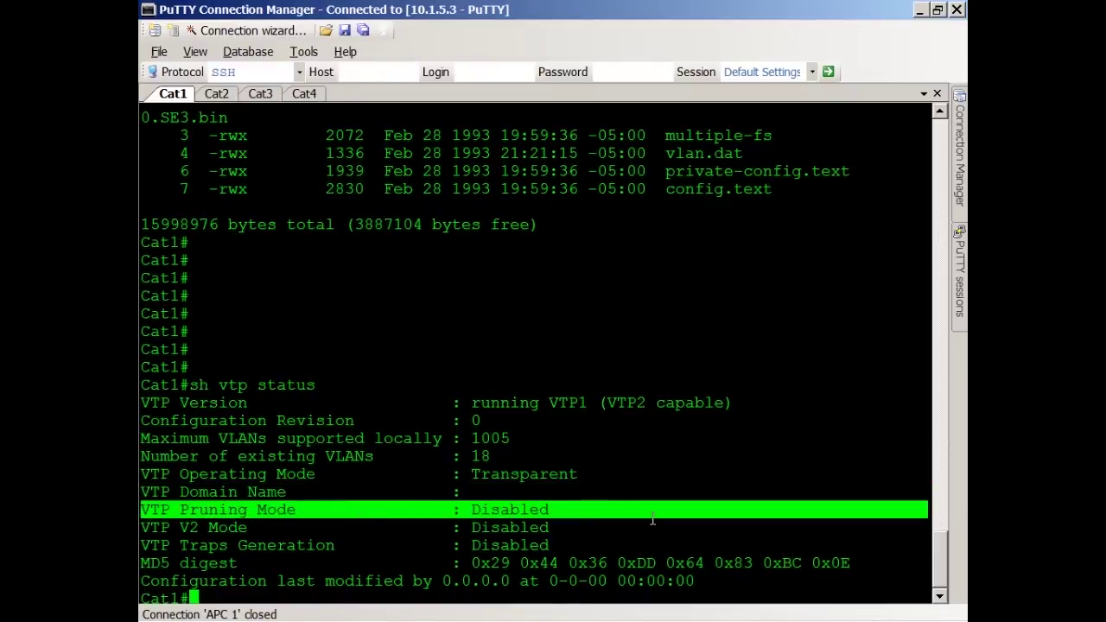
drag(143, 527, 585, 521)
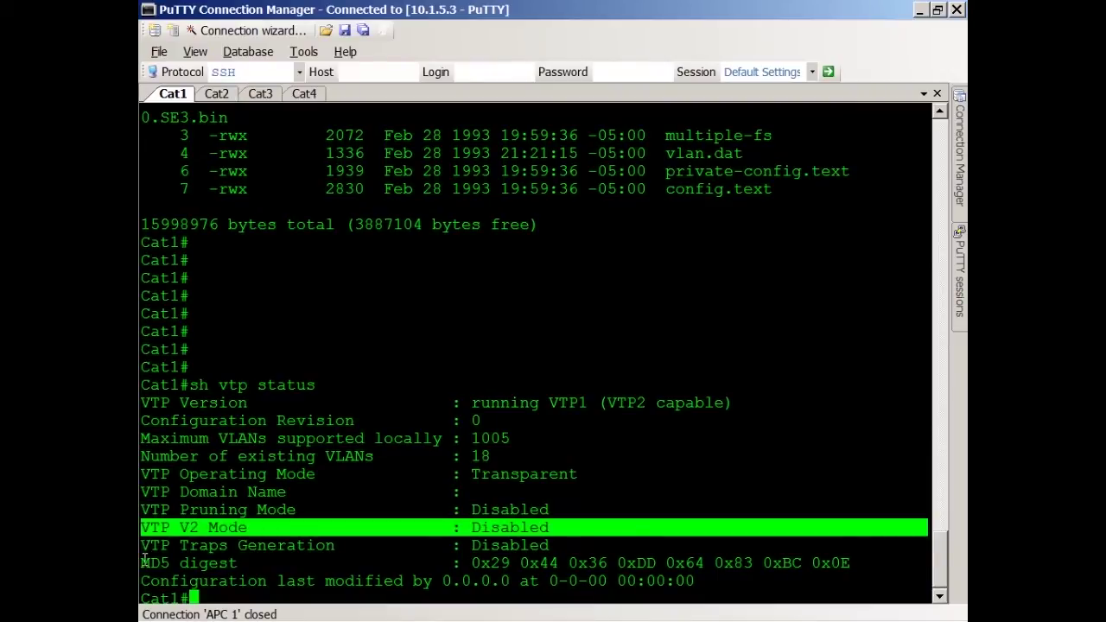
drag(144, 562, 854, 563)
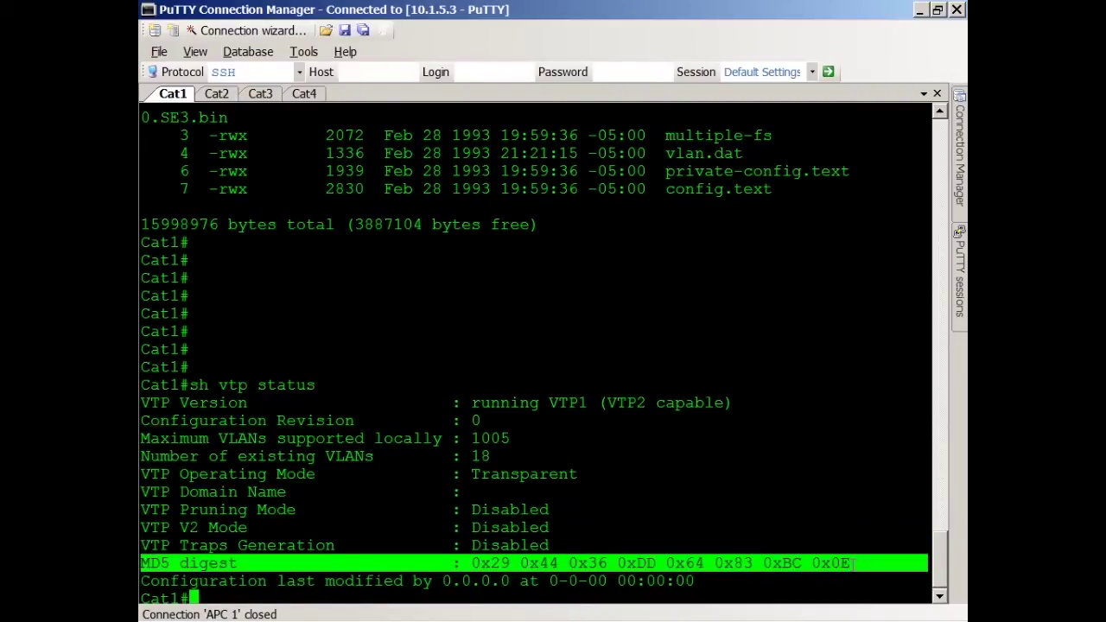
click(429, 477)
Step: In global config on Cat1, set VTP mode server and VTP domain CCIE
key(Return)
key(Return)
key(Return)
key(Return)
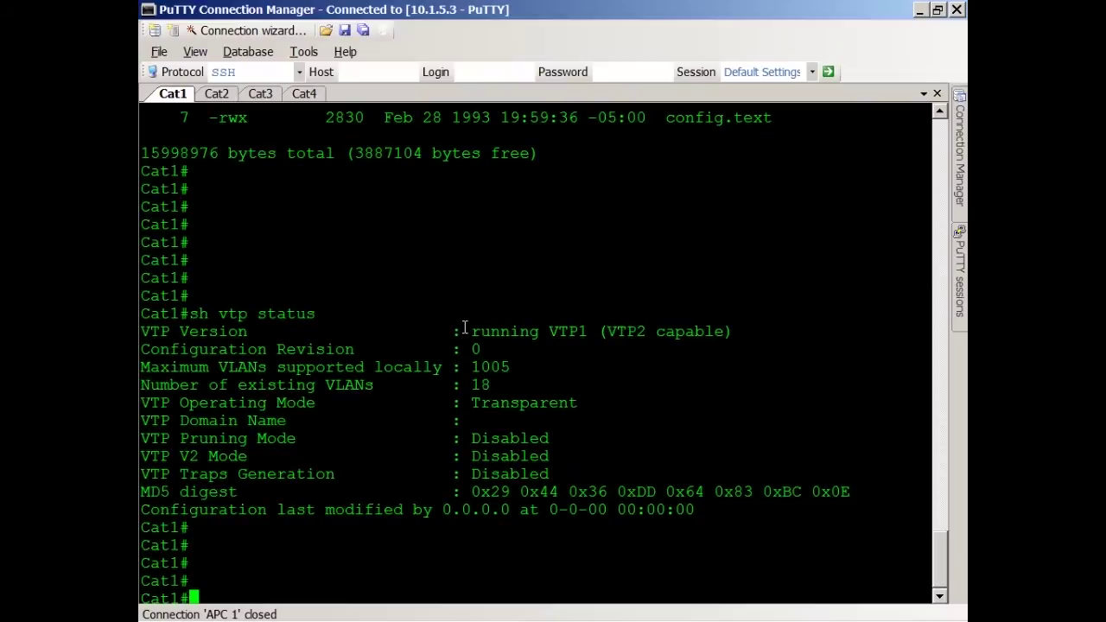
text(conf t)
key(Return)
text(vtp )
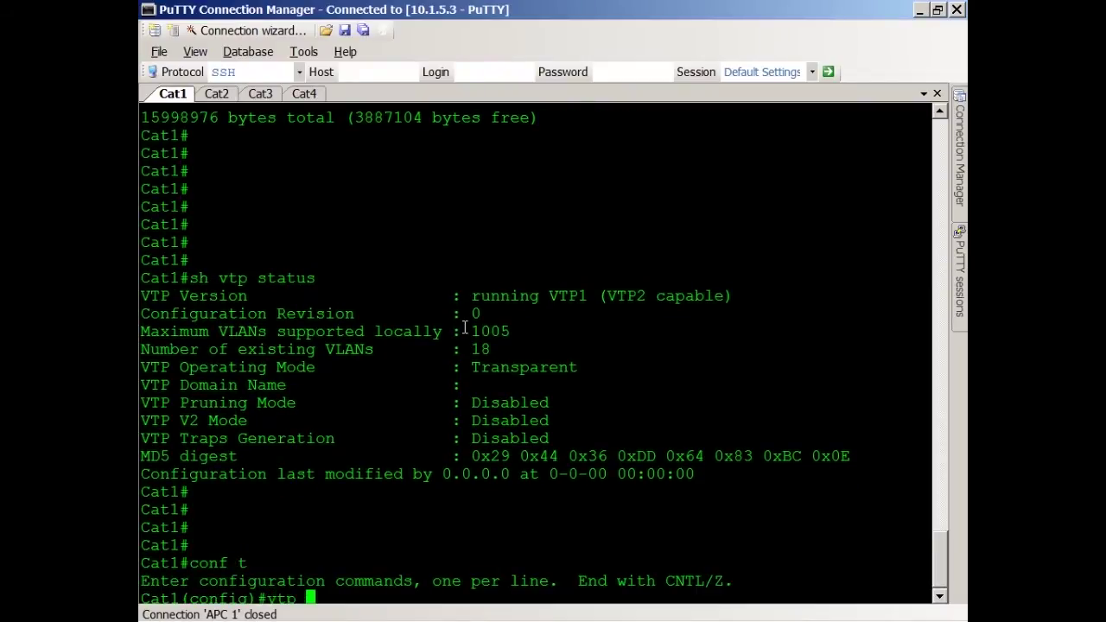
text(mode server)
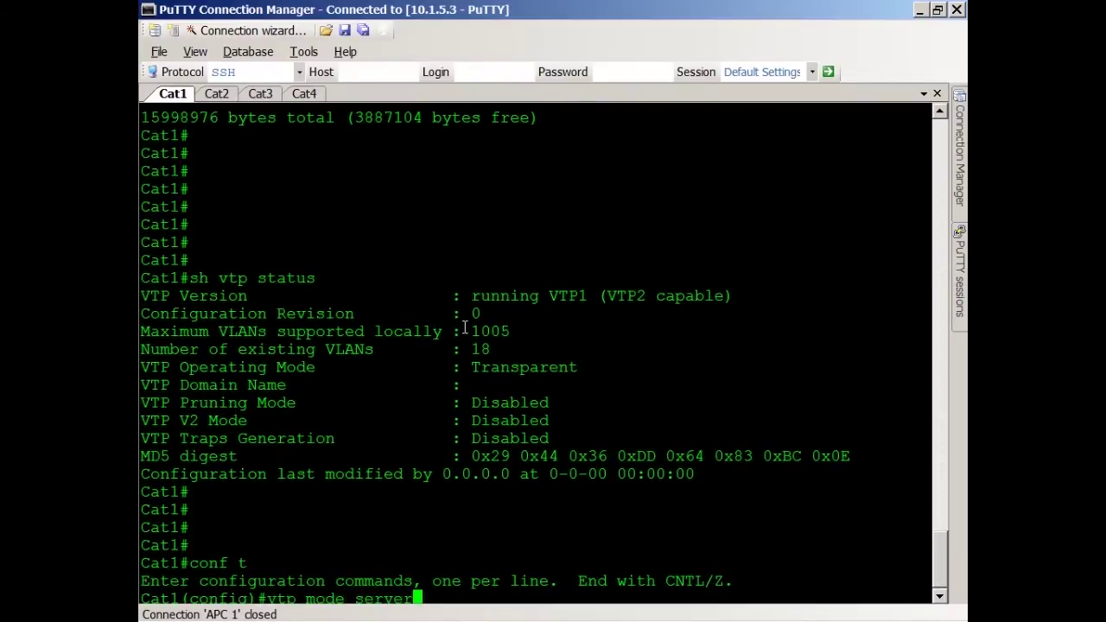
key(Return)
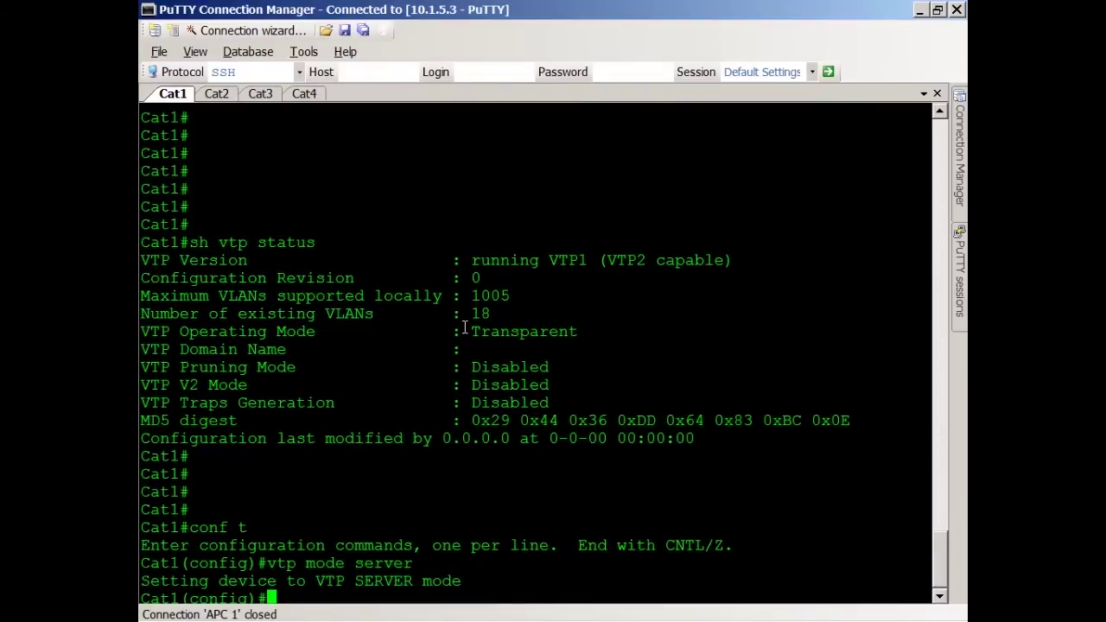
text(vtp domain )
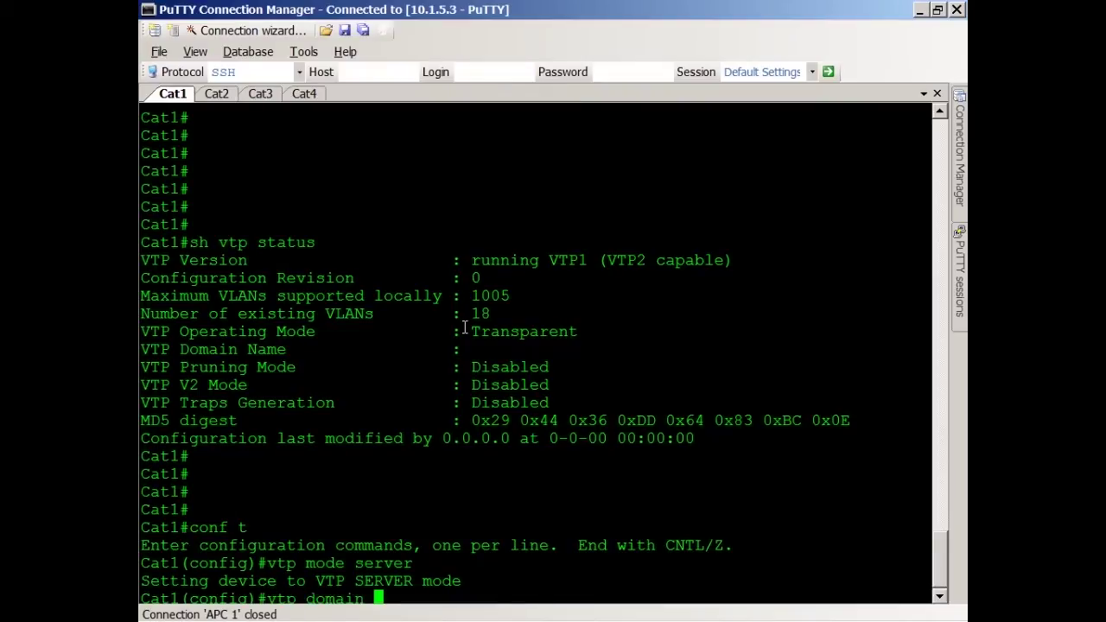
text(CCIE)
key(Return)
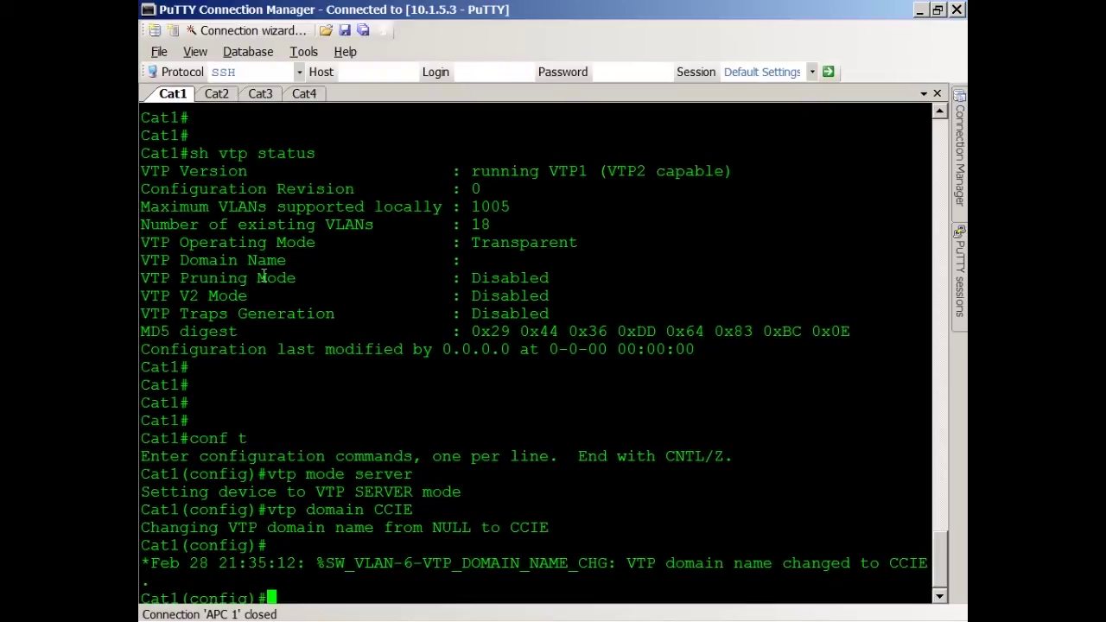
Step: Set Cat2's VTP domain to CCIE and its mode to client
click(217, 94)
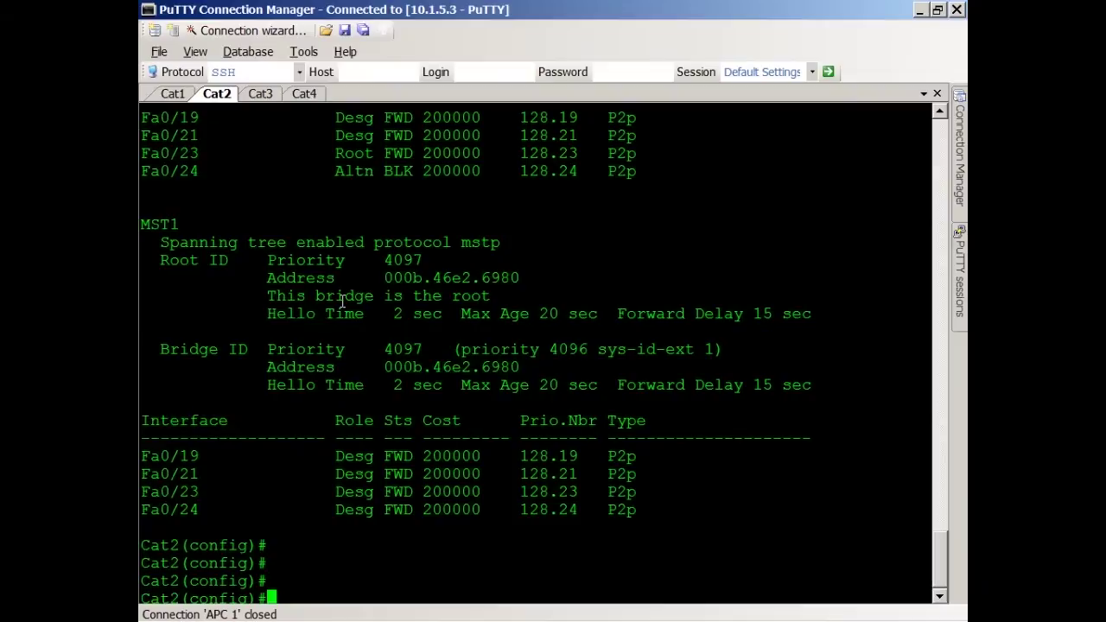
text(vtp domain CCIE)
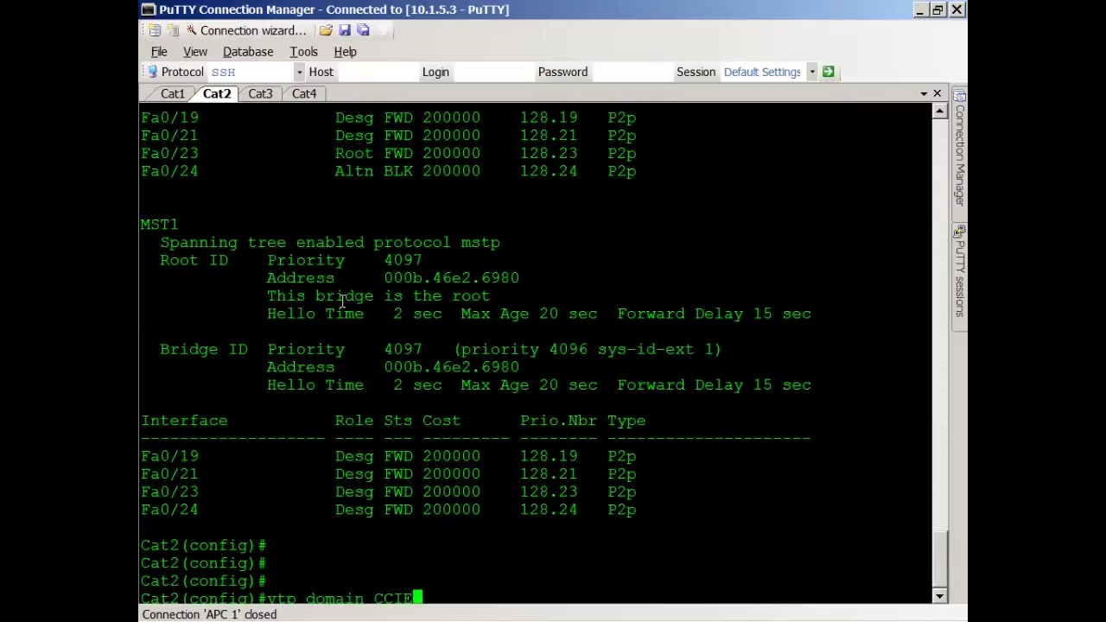
key(Return)
text(vtp )
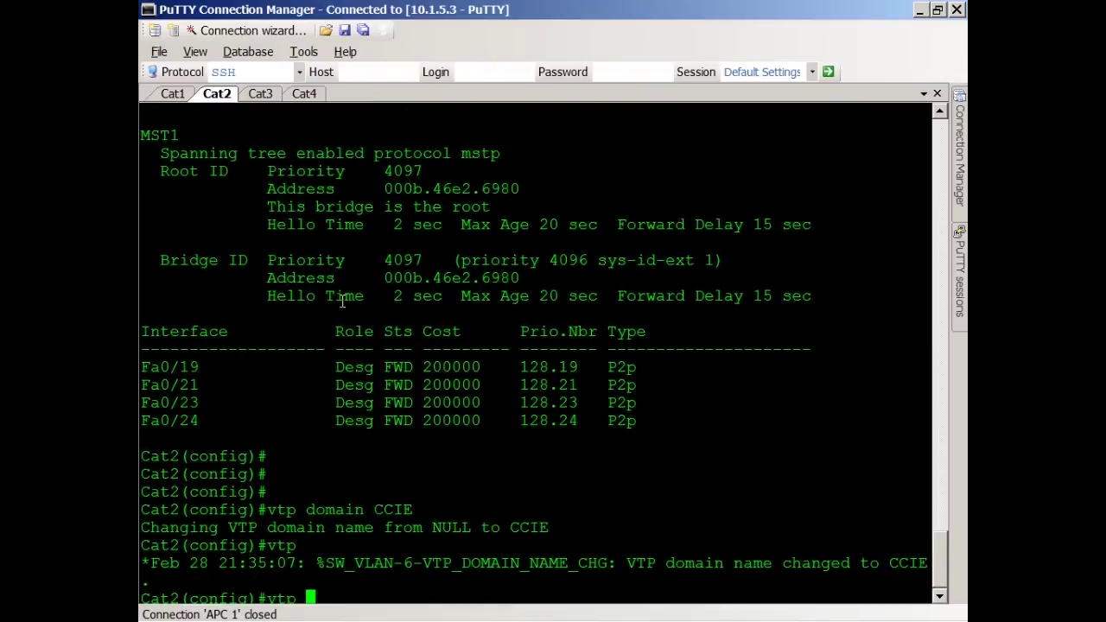
text(mode client)
key(Return)
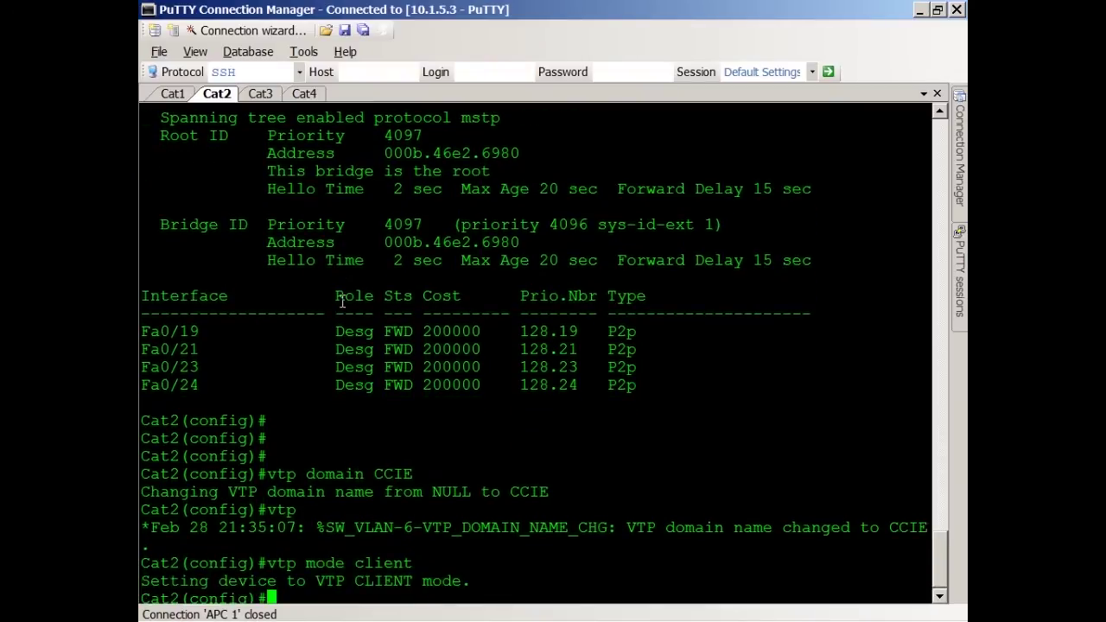
key(Return)
key(Return)
key(Return)
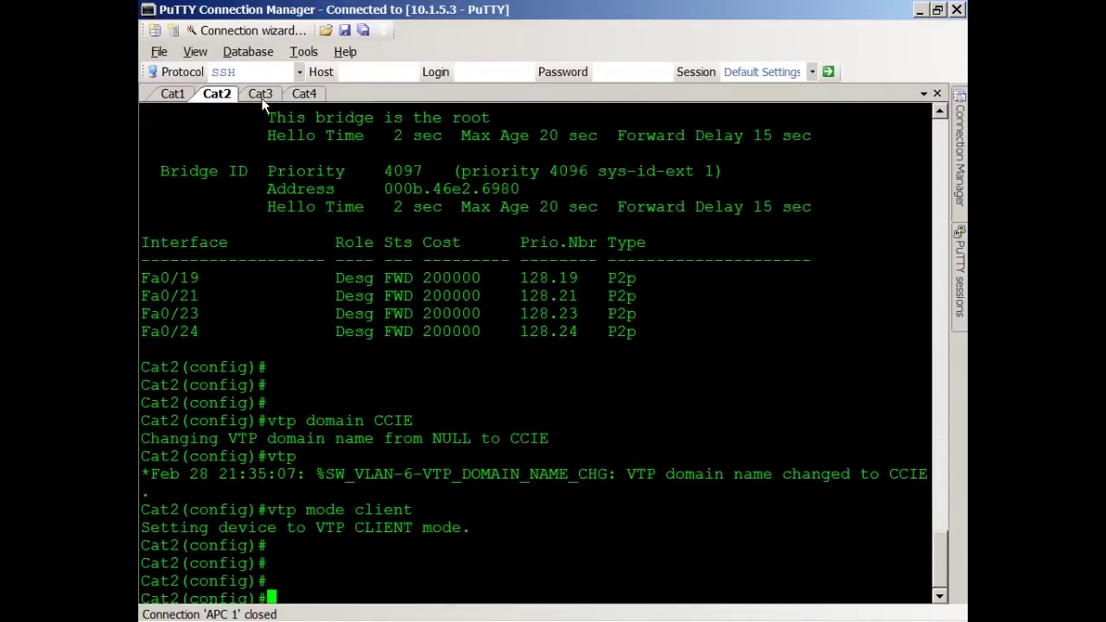
Step: Exit interface config on Cat3, then set VTP domain CCIE and mode client
click(261, 94)
text(v)
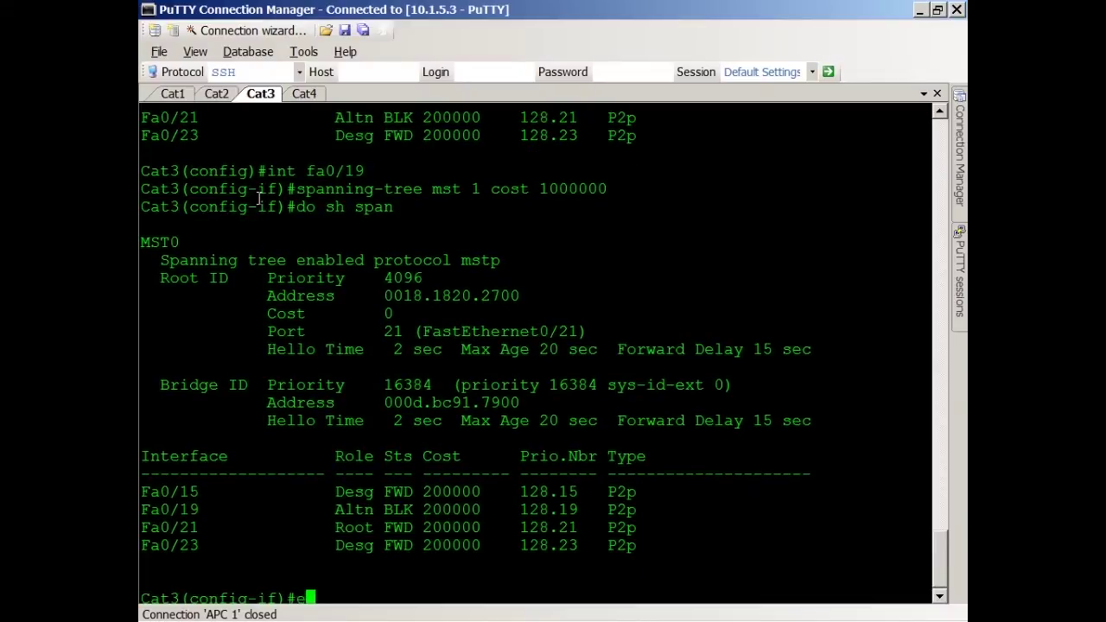
text(xit)
key(Return)
text(vtp d)
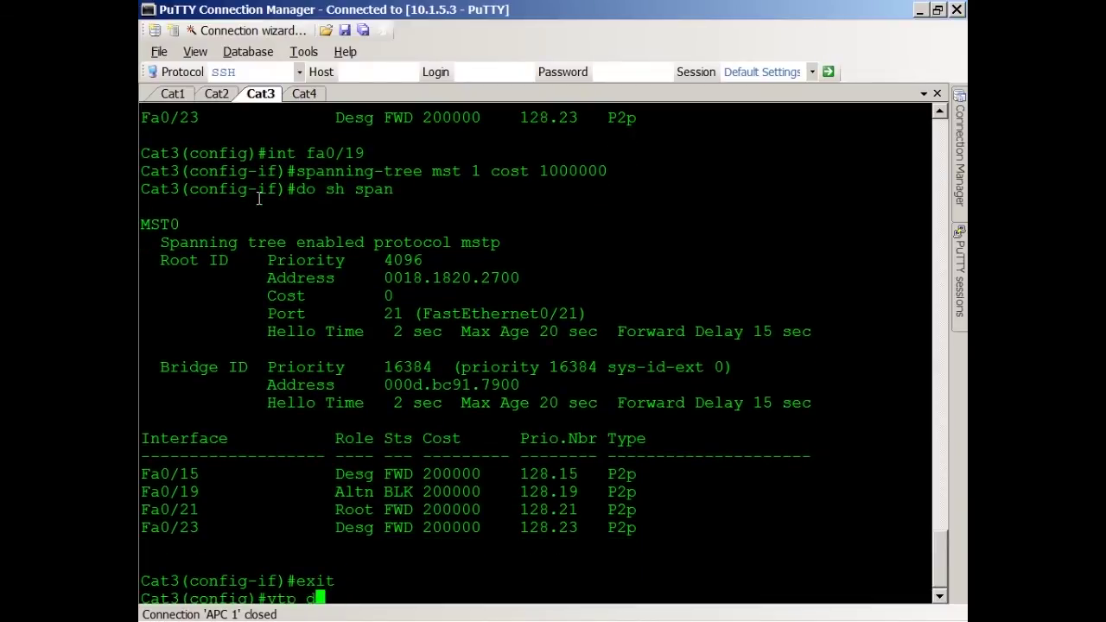
text(omain CCIE)
key(Return)
text(vtp )
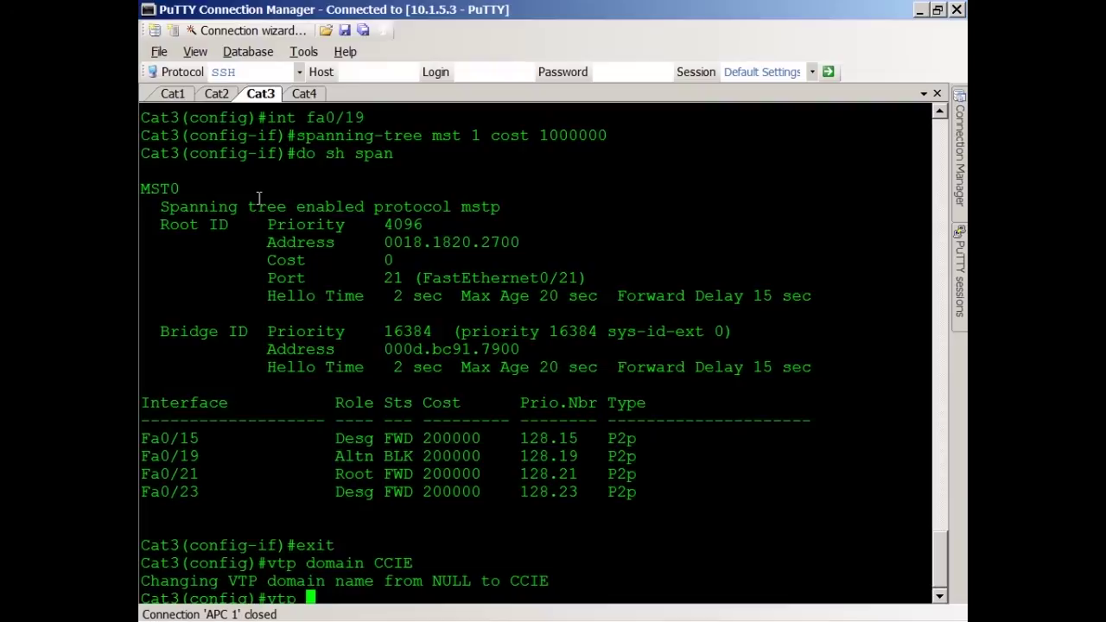
text(mode client)
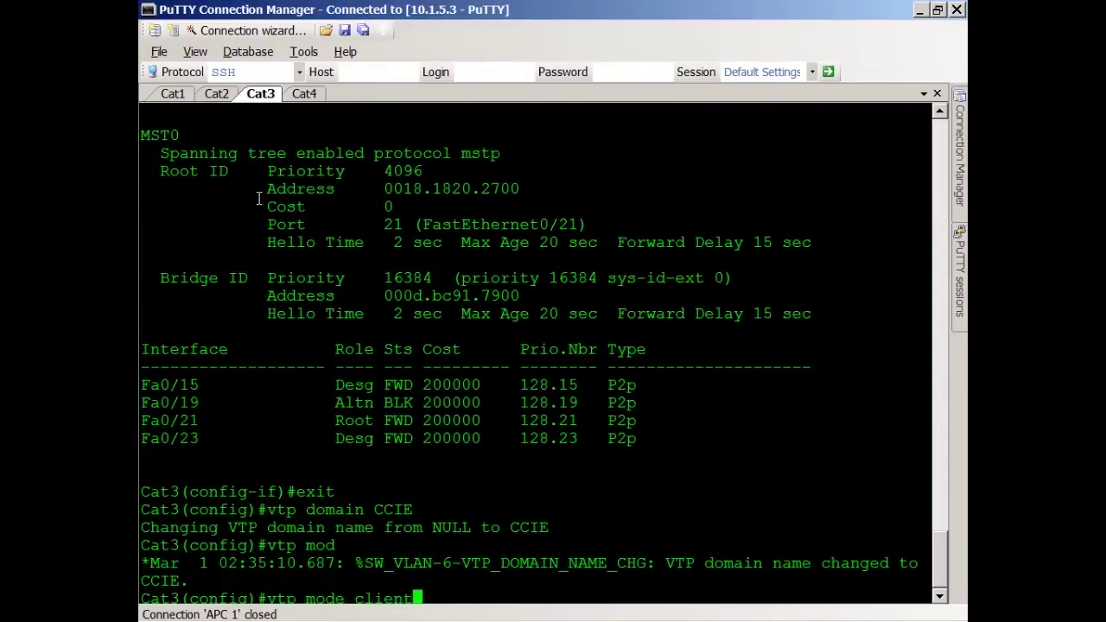
key(Return)
key(Return)
key(Return)
key(Return)
Step: Exit interface config on Cat4 and check its VTP status with 'do sh vtp status'
click(305, 93)
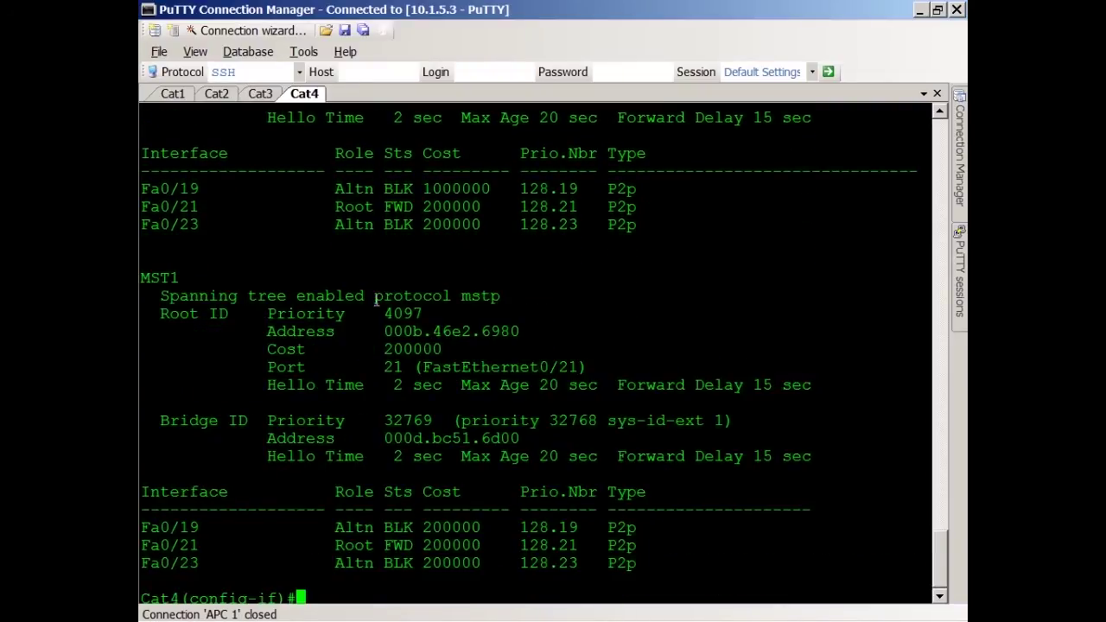
text(exit)
key(Return)
text(vtp)
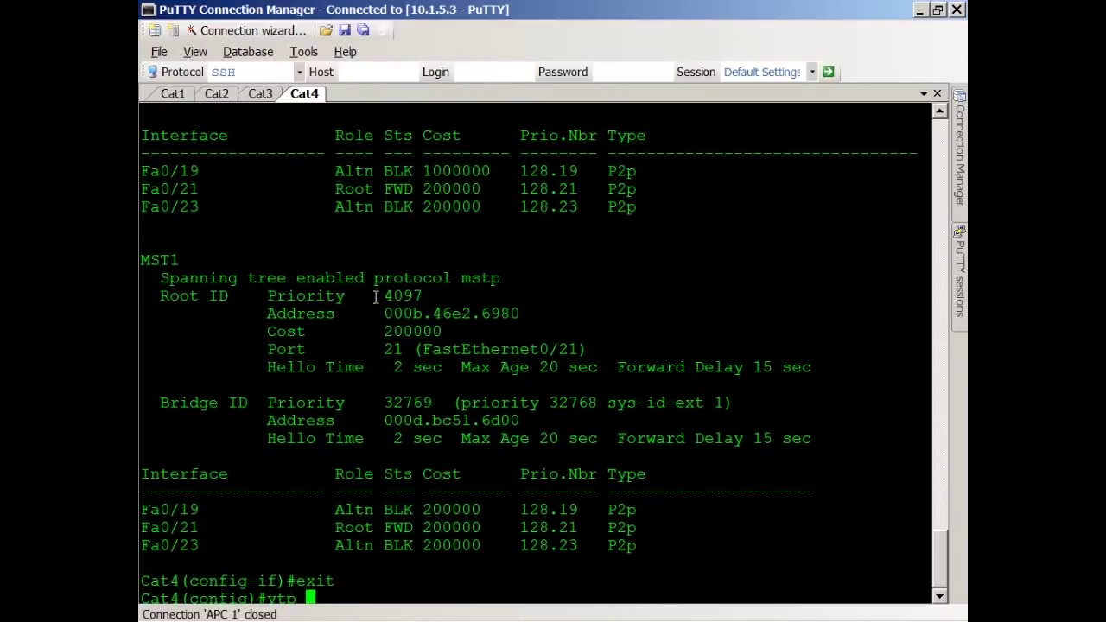
key(BackSpace)
key(BackSpace)
key(BackSpace)
key(BackSpace)
text(do sh v)
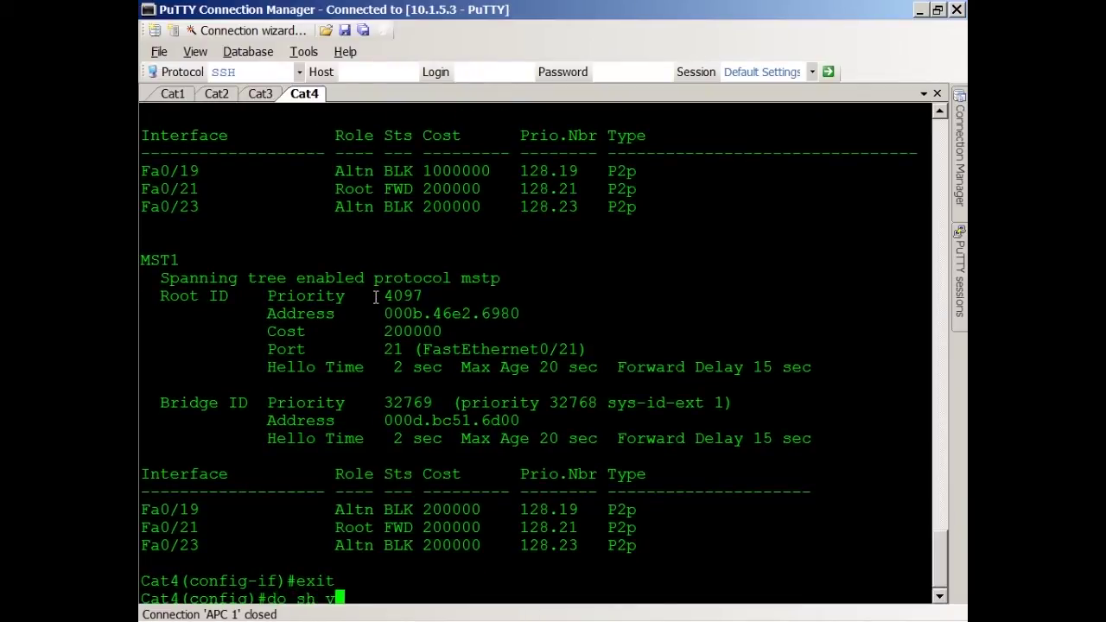
text(tp status)
key(Return)
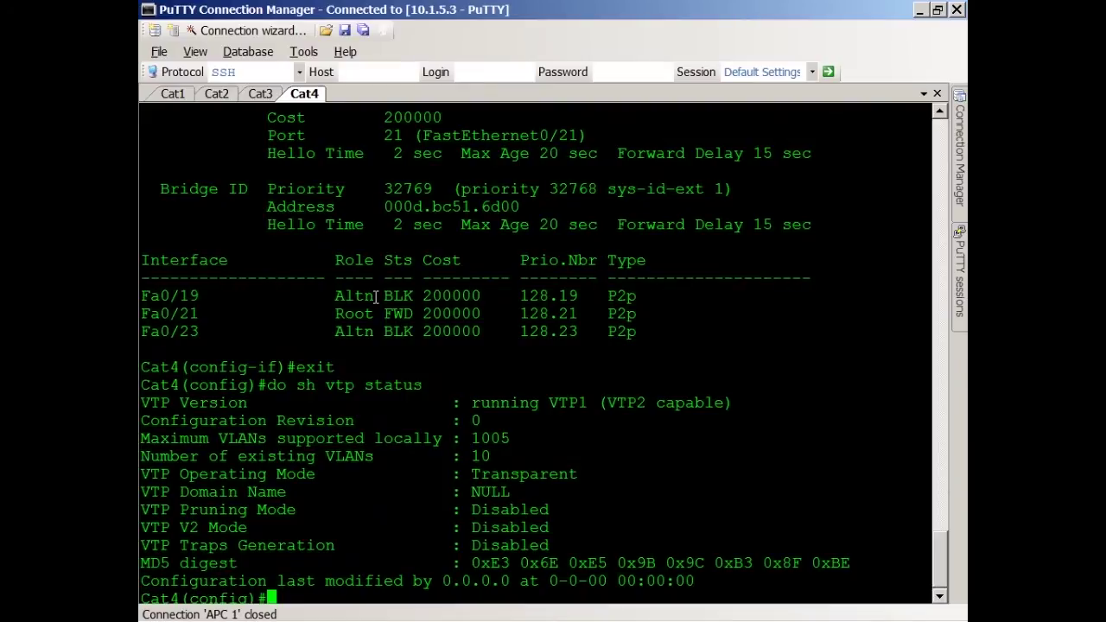
Step: Set Cat4's VTP domain to CCIE
key(Return)
key(Return)
text(v)
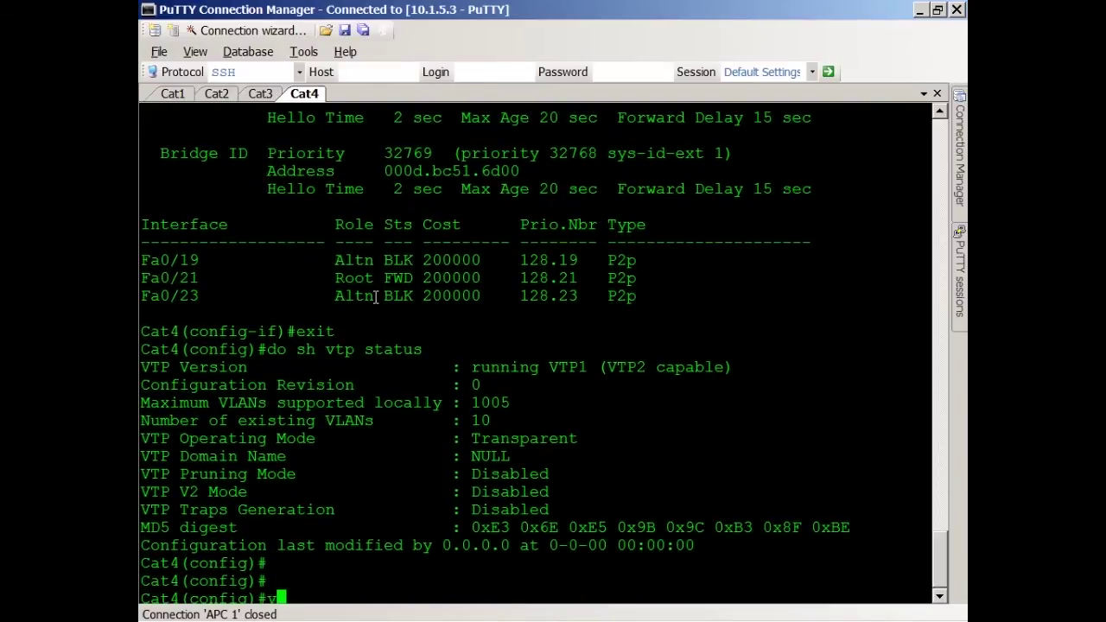
text(tp domain CCIE)
key(Return)
key(Return)
key(Return)
key(Return)
key(Return)
key(Return)
key(Return)
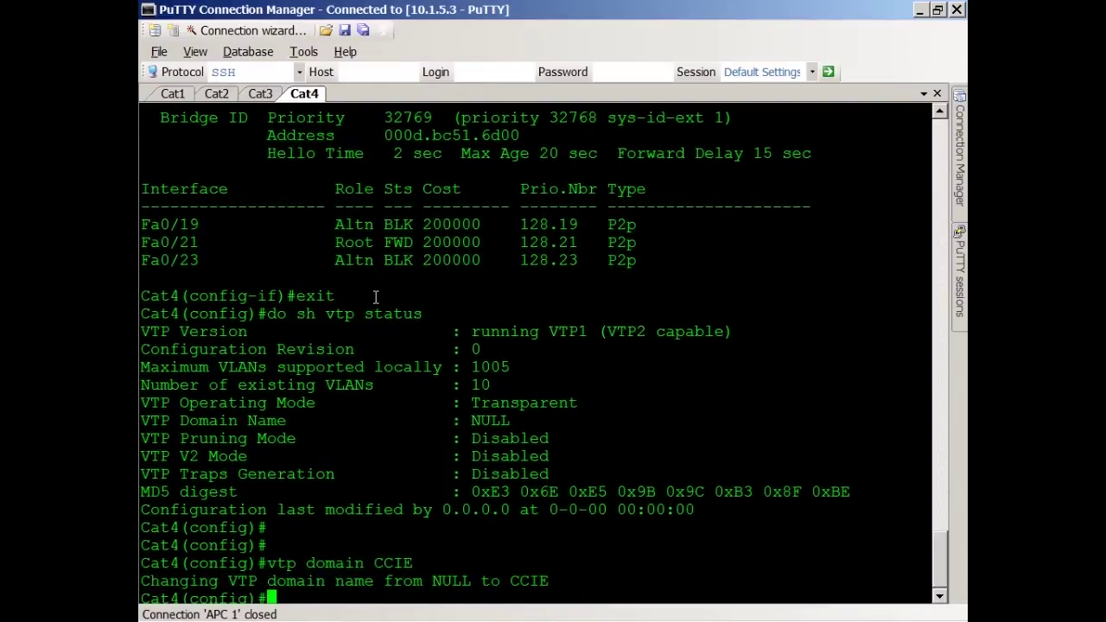
key(Return)
key(Return)
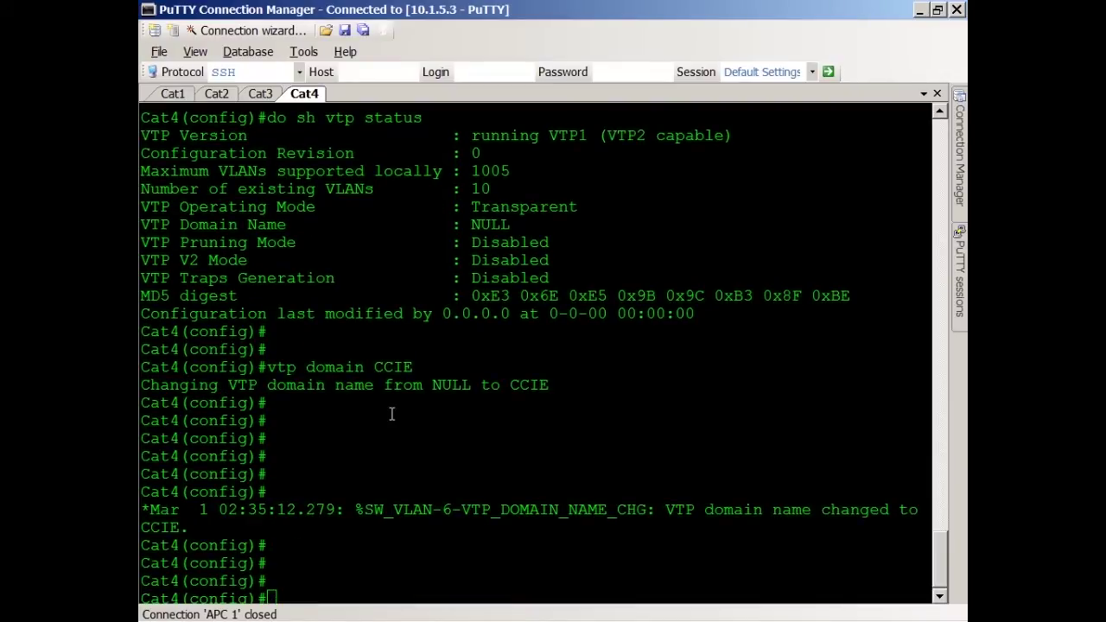
Step: On Cat1, highlight the VTP domain mismatch log message
click(175, 95)
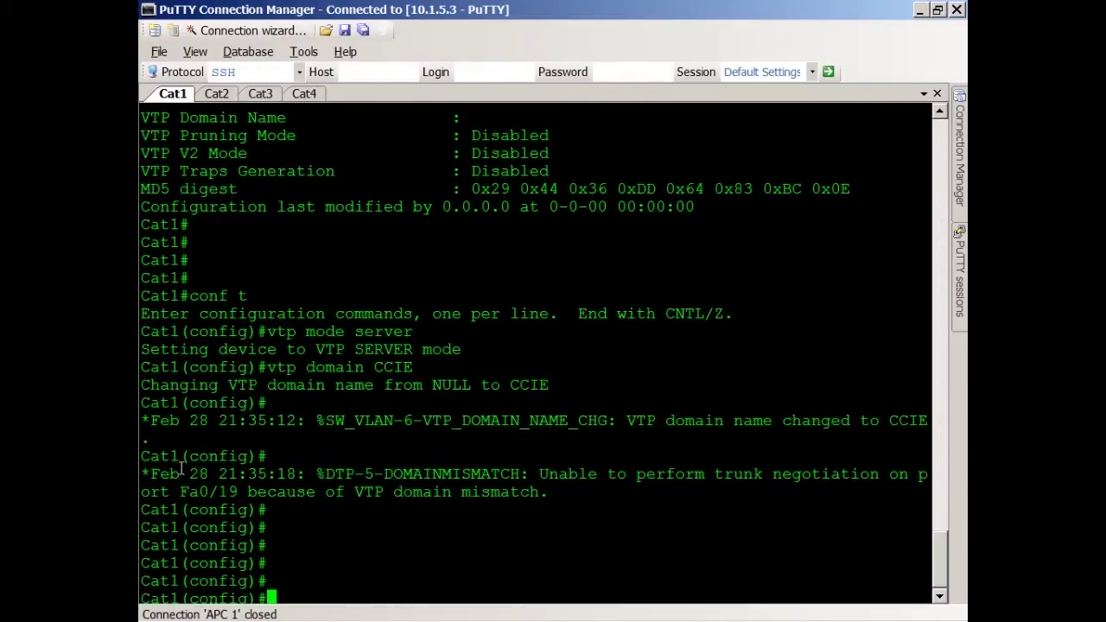
drag(145, 475, 869, 506)
drag(400, 501, 559, 492)
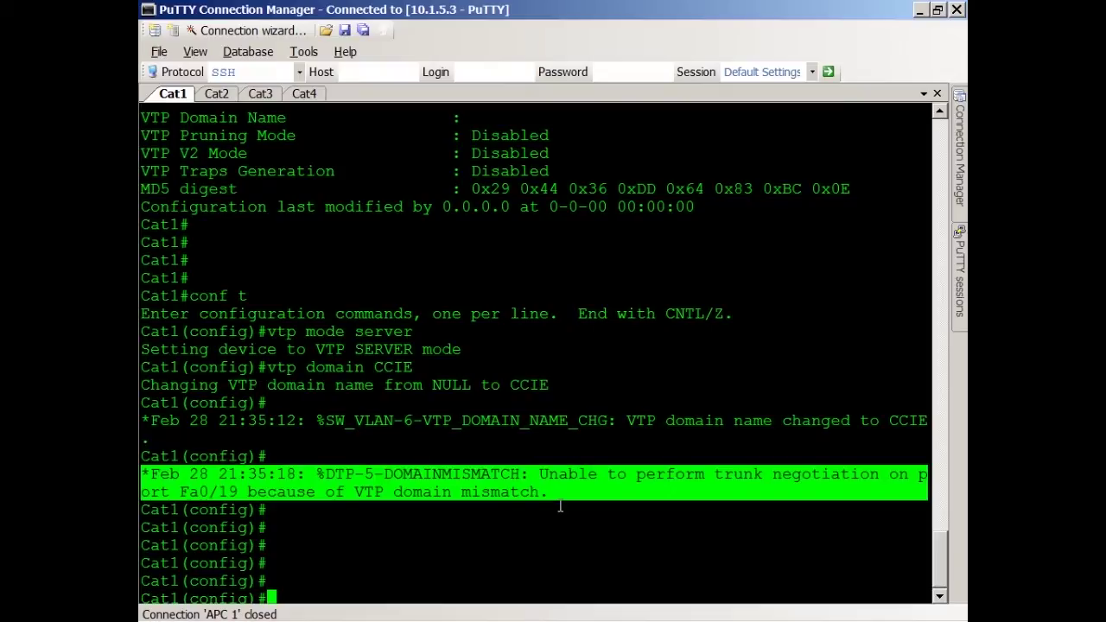
click(560, 507)
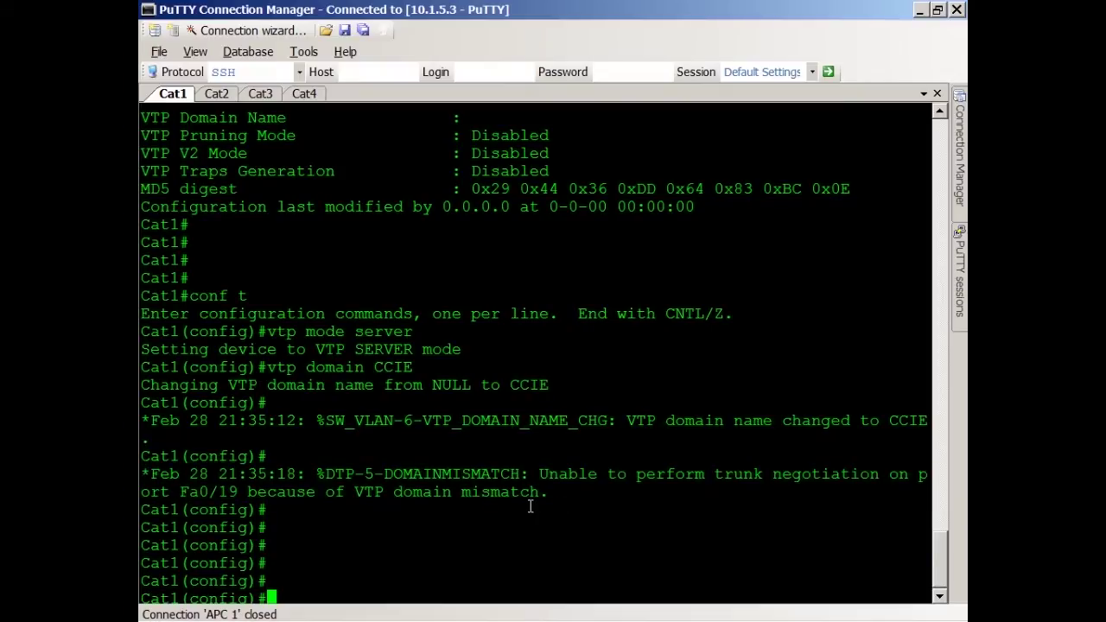
Step: Run 'do sh int trunk' on Cat1, highlighting the Fa0/19 row and showing the remaining trunks
text(do sh int trunk)
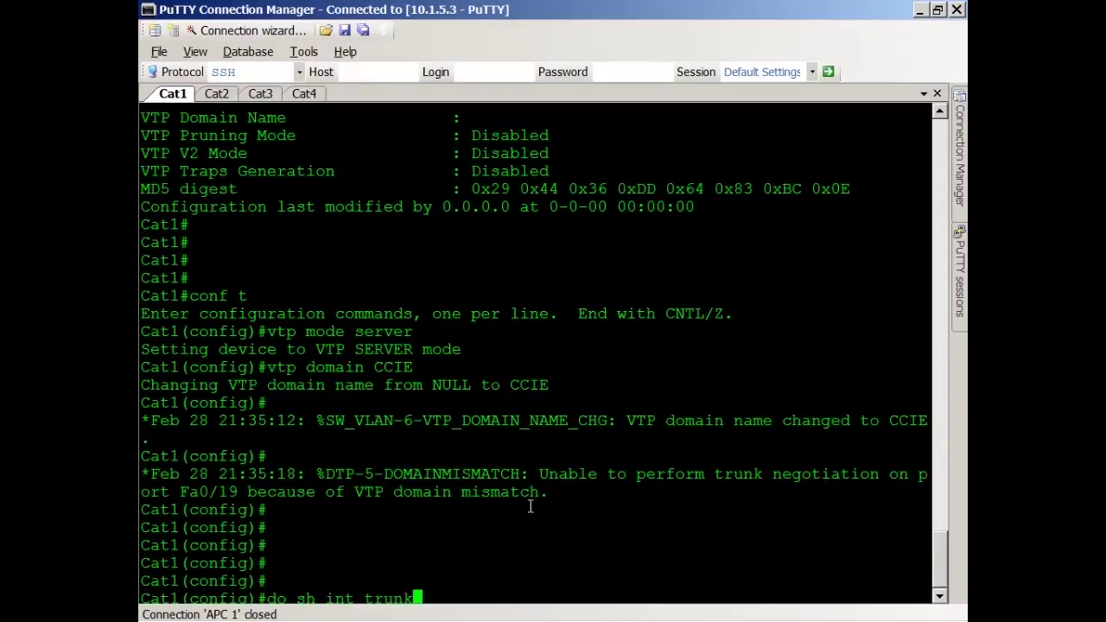
key(Return)
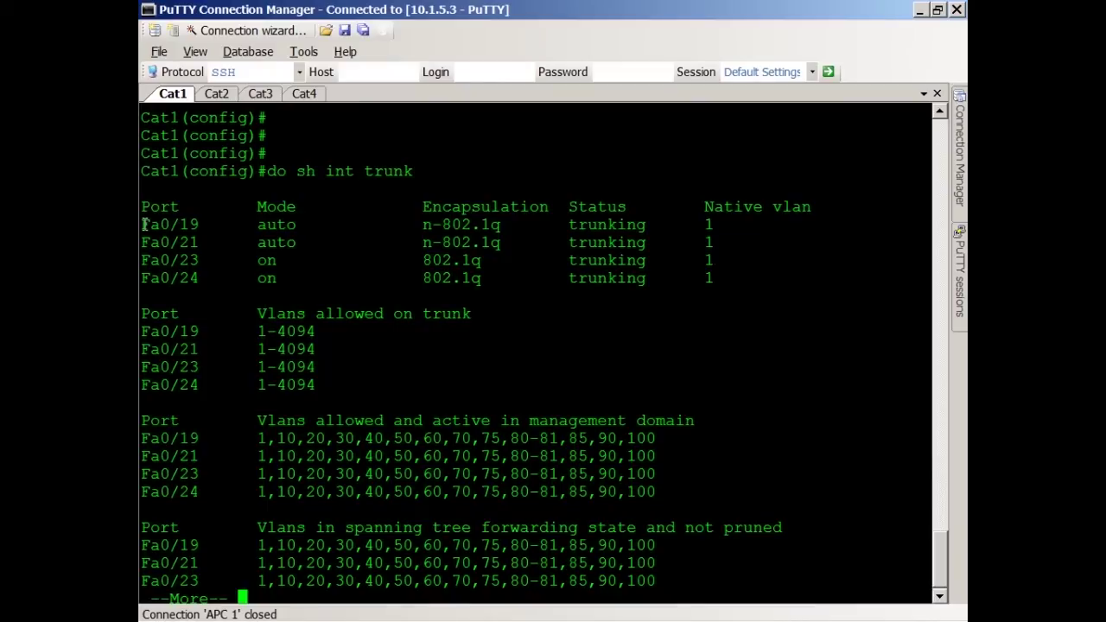
drag(143, 225, 768, 226)
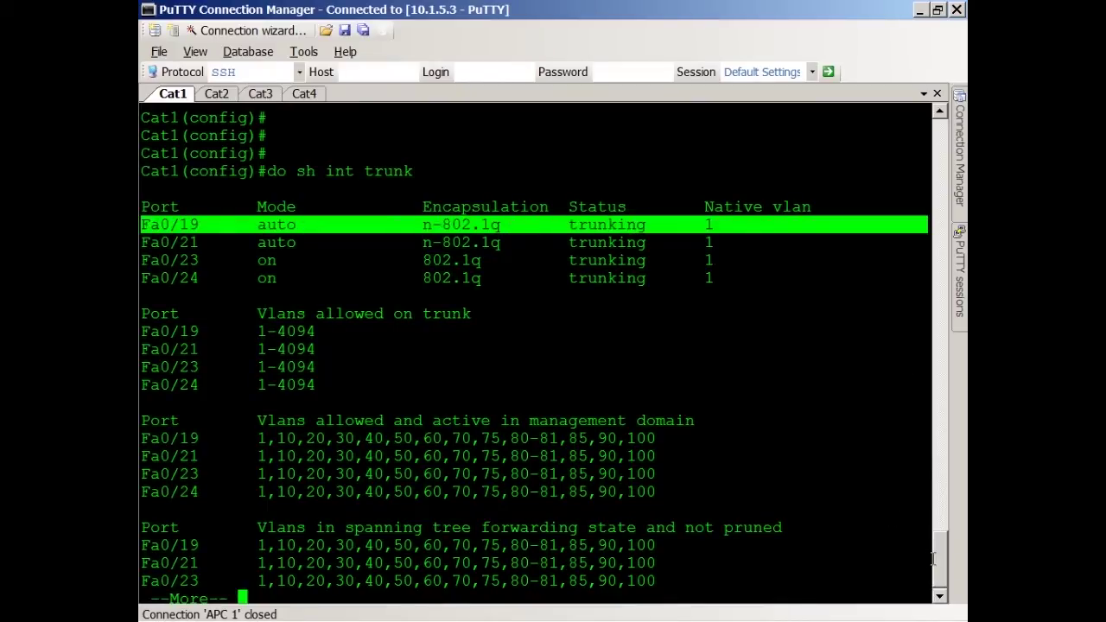
click(598, 396)
key(Return)
key(Return)
key(Return)
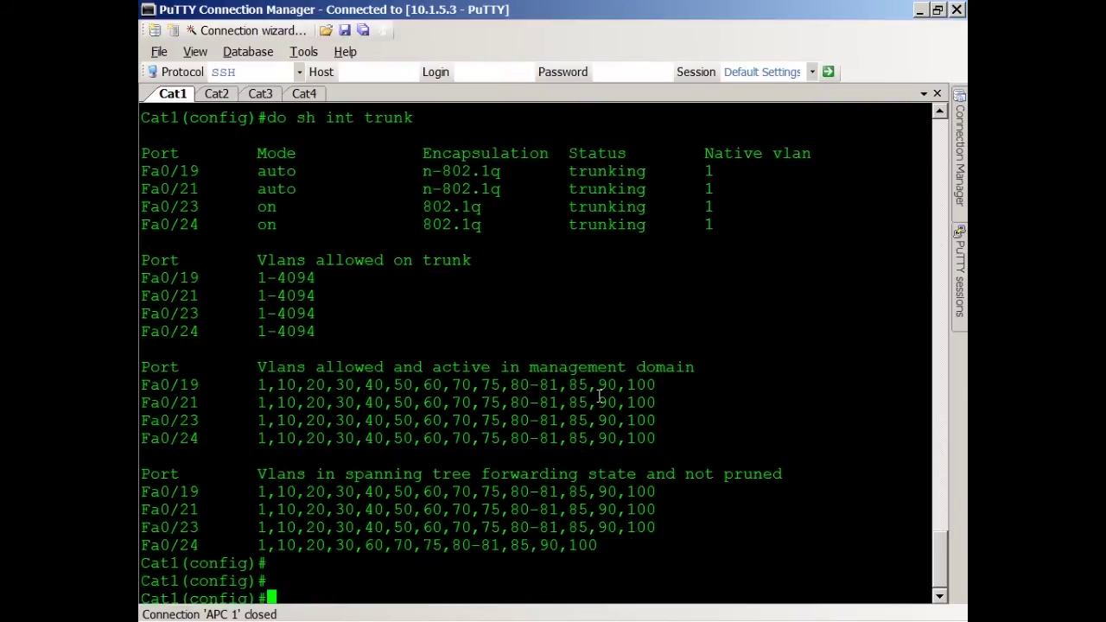
key(Return)
key(Return)
key(Return)
key(Return)
key(Return)
key(Return)
key(Return)
key(Return)
key(Return)
key(Return)
key(Return)
key(Return)
key(Return)
key(Return)
key(Return)
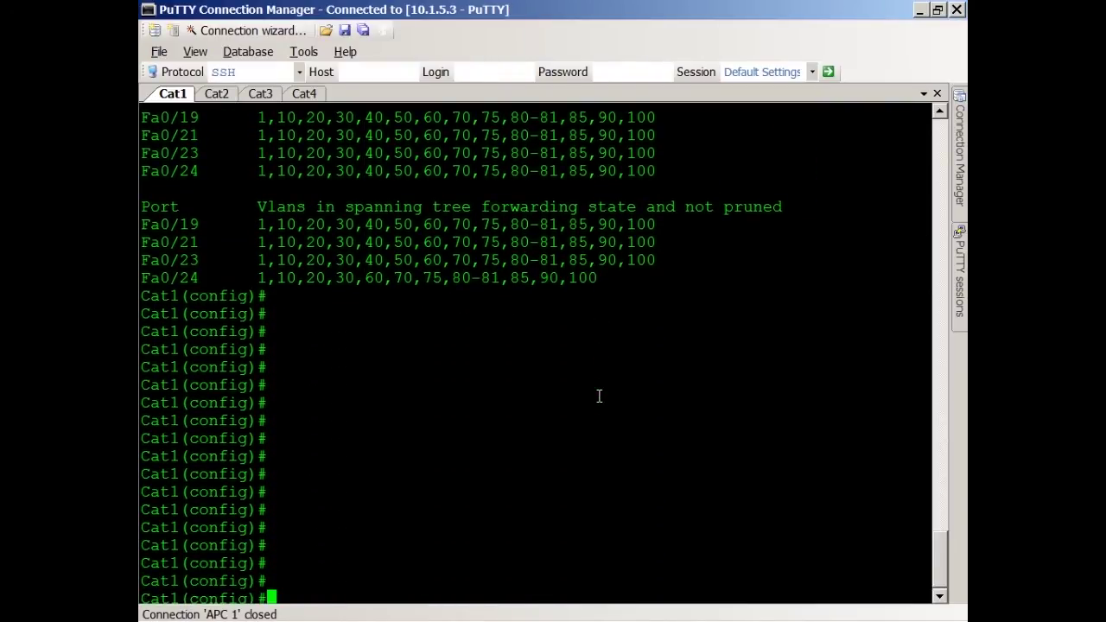
Step: Set the VTP password on Cat1 and copy the 'vtp password' command line
mouse_move(940, 554)
mouse_down()
mouse_move(942, 468)
mouse_move(939, 567)
mouse_up()
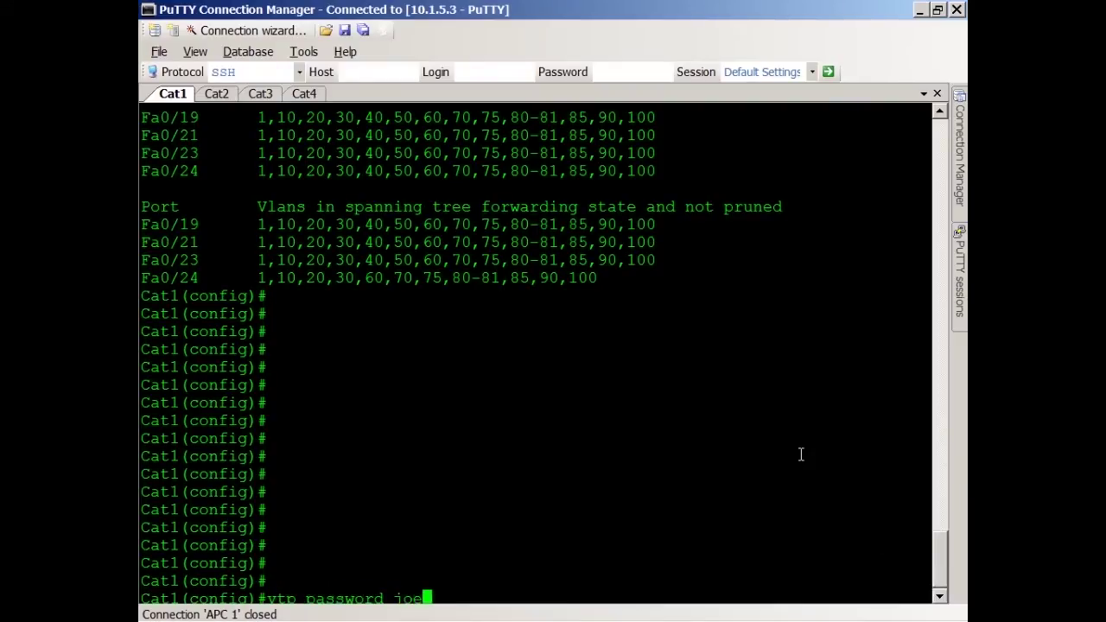
key(Return)
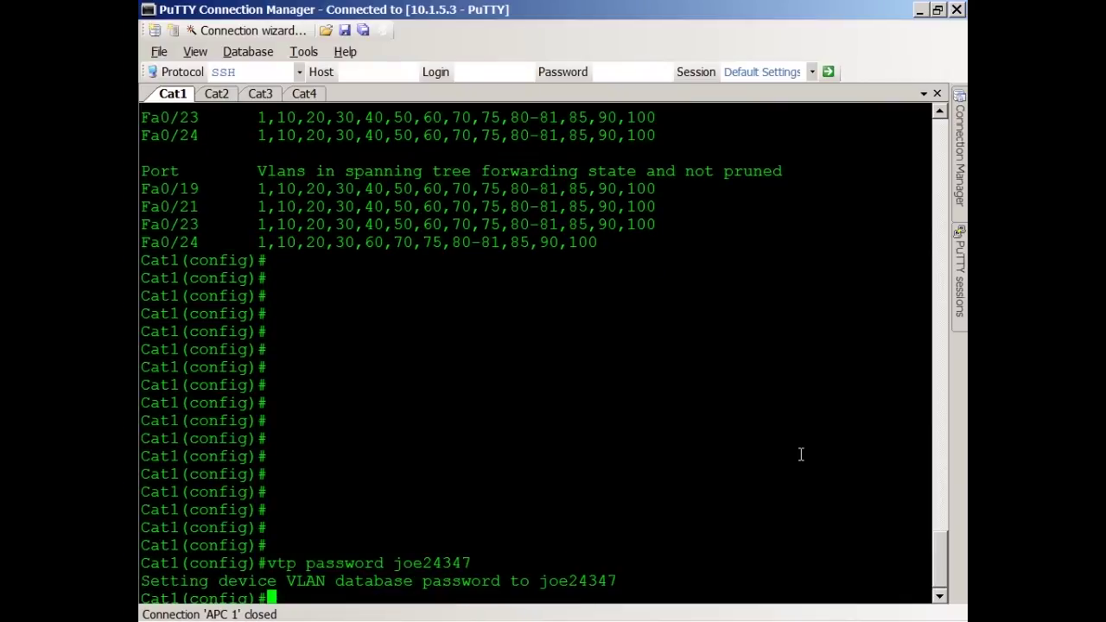
drag(268, 562, 471, 563)
key(ctrl+c)
Step: Paste and run the same VTP password command on Cat2, Cat3 and Cat4
click(216, 94)
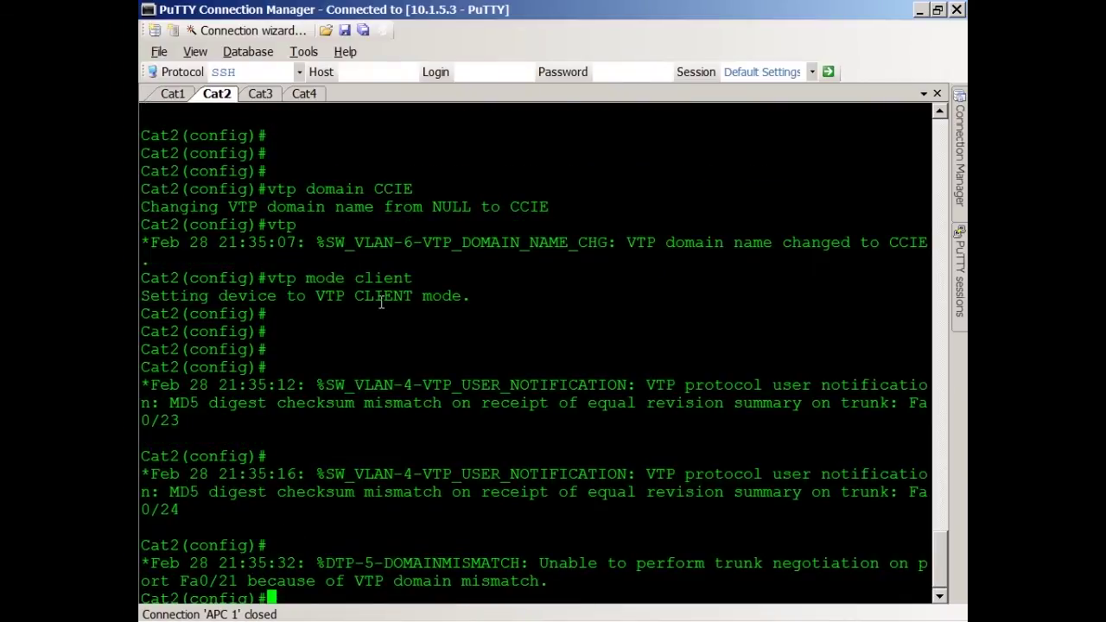
right_click(400, 361)
key(Return)
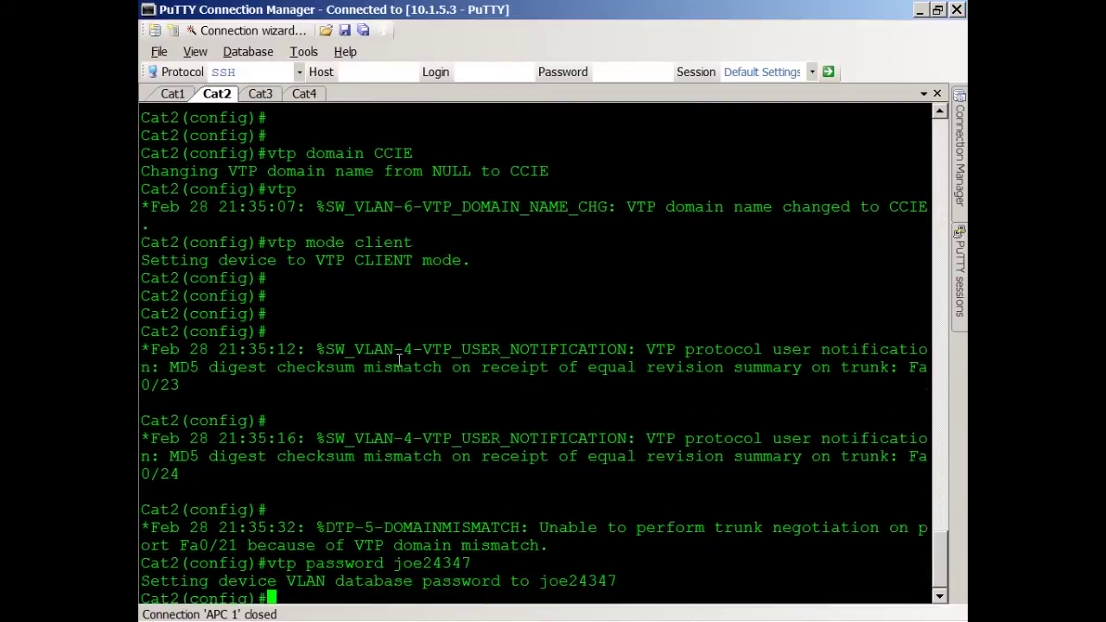
click(259, 94)
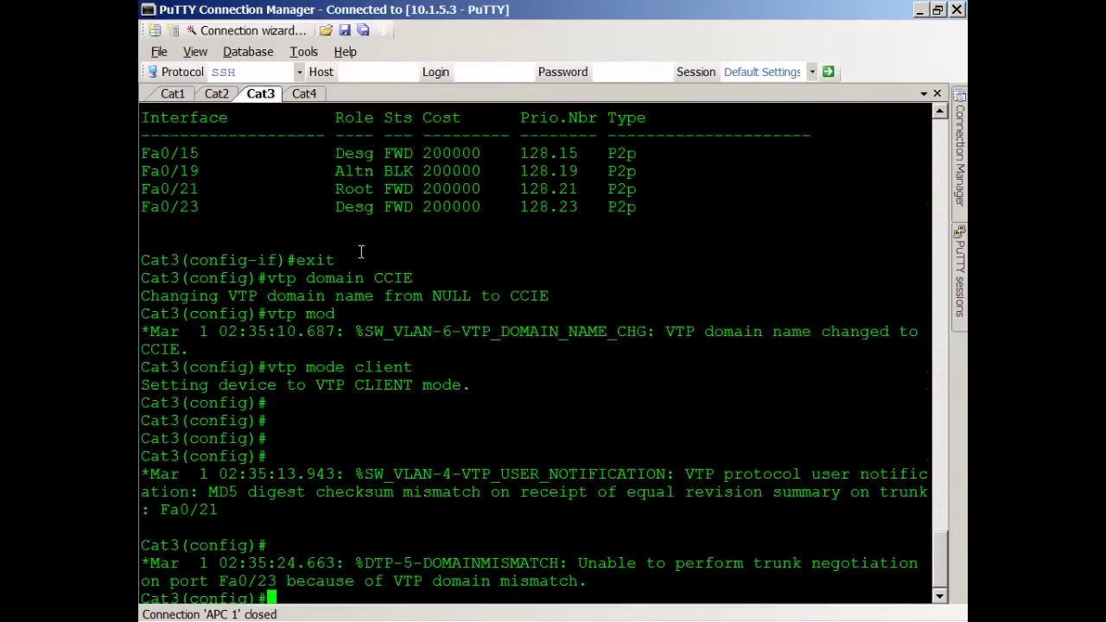
right_click(361, 252)
key(Return)
click(304, 95)
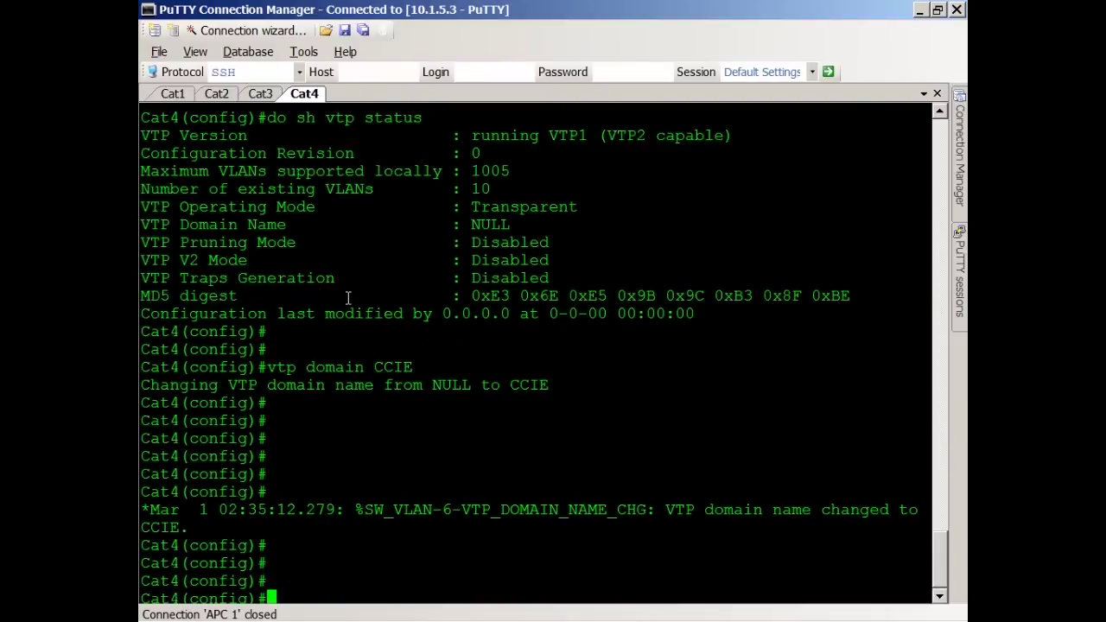
right_click(348, 298)
key(Return)
Step: Review the password confirmations on Cat1, Cat2 and Cat3
click(172, 94)
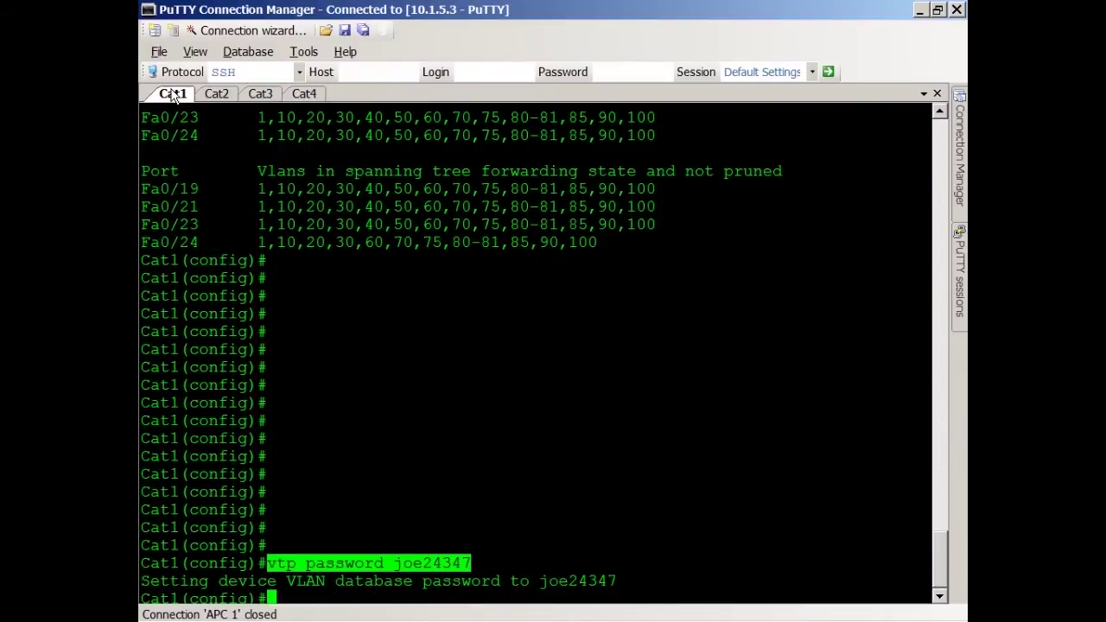
click(217, 94)
click(261, 95)
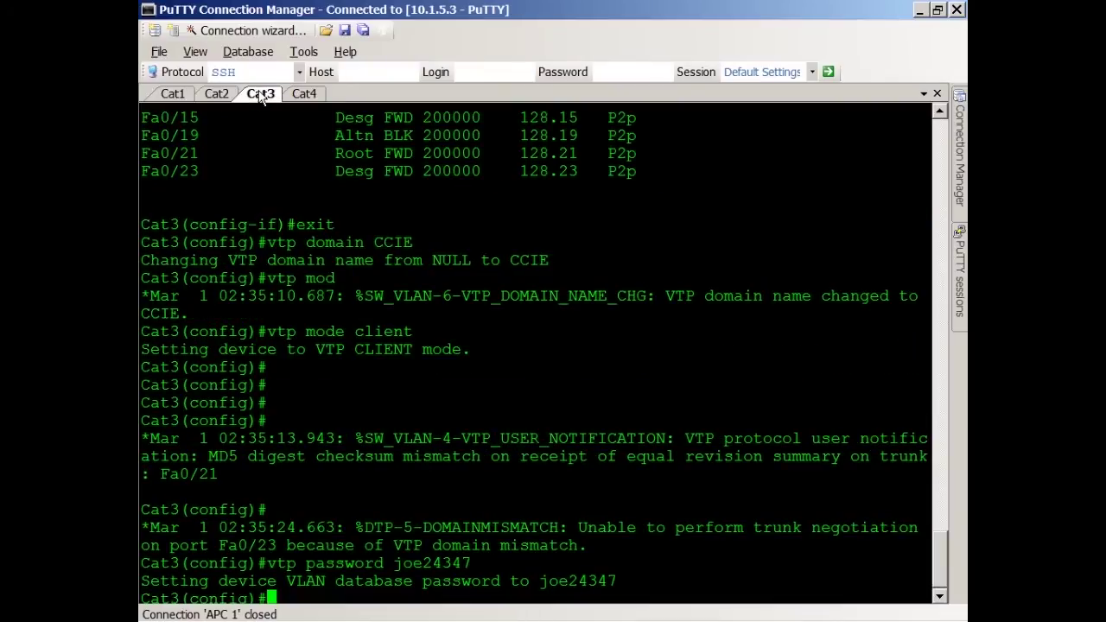
Step: Check Cat4's password confirmation, then return to Cat1 and clear the highlight
click(304, 94)
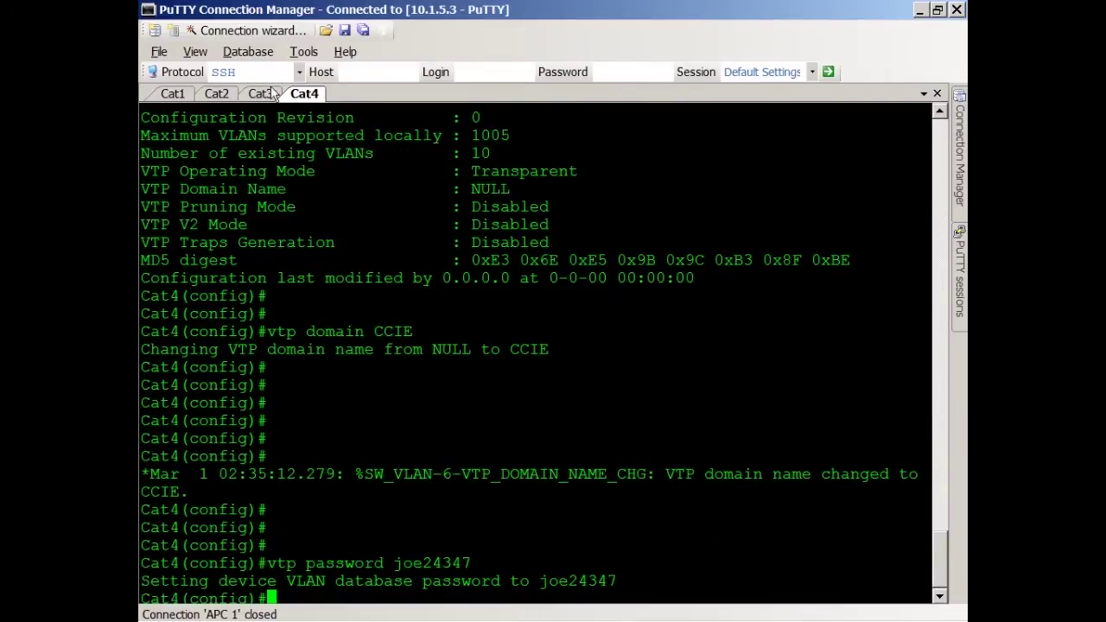
click(173, 94)
click(417, 407)
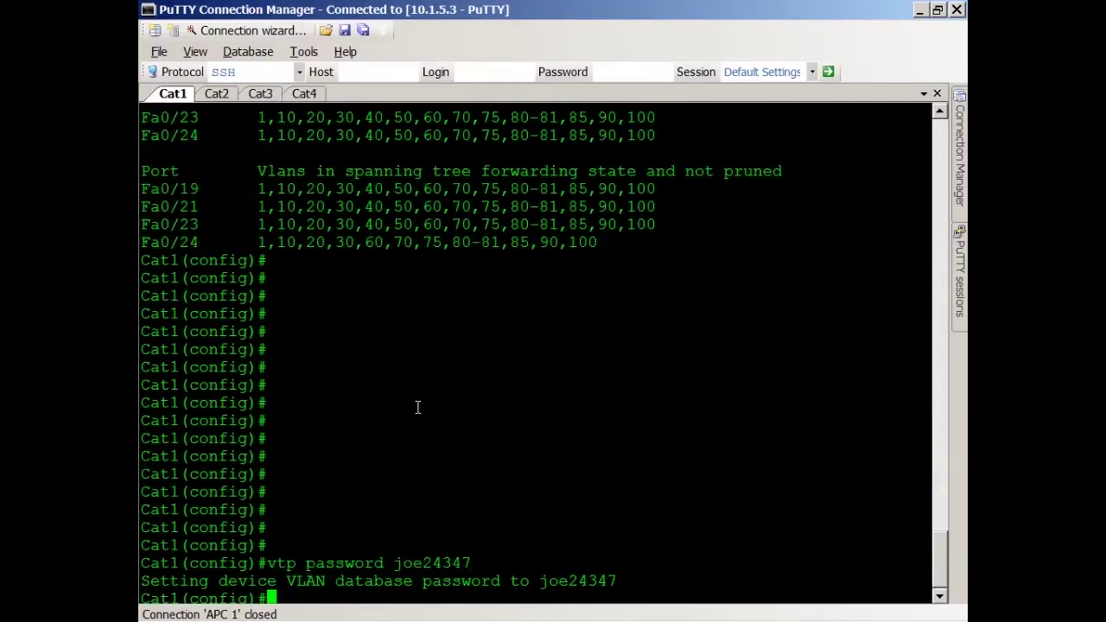
key(Return)
key(Return)
key(Return)
key(Return)
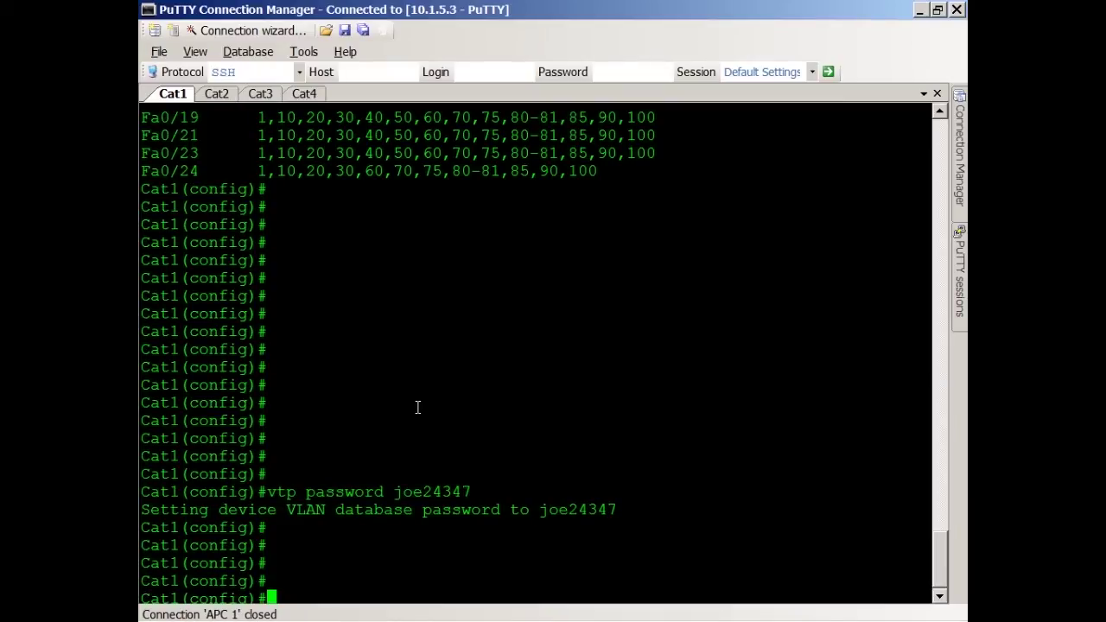
Step: Run 'do sh vlan brief' on Cat1 and page through to the 1002–1005 defaults
text(do sh vlan brief)
key(Return)
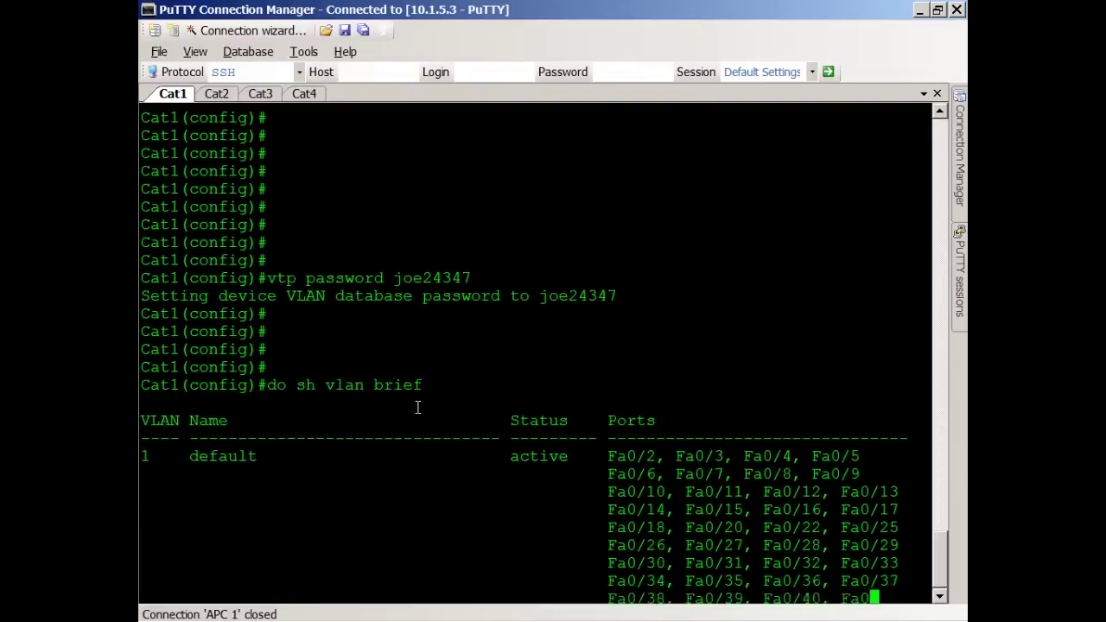
key(space)
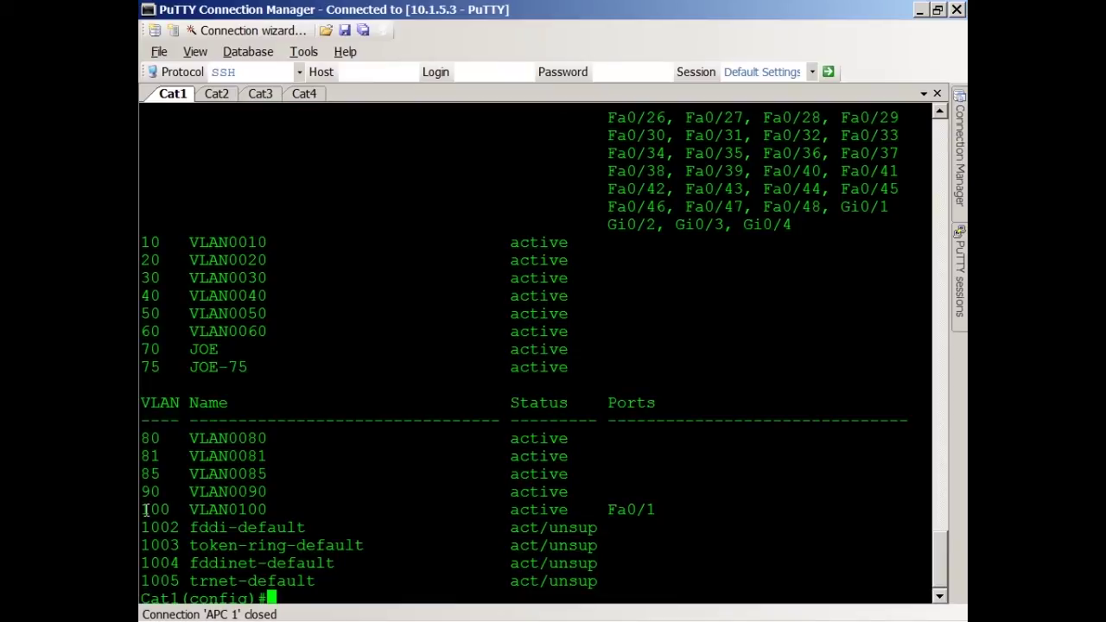
key(Return)
key(Return)
key(Return)
key(Return)
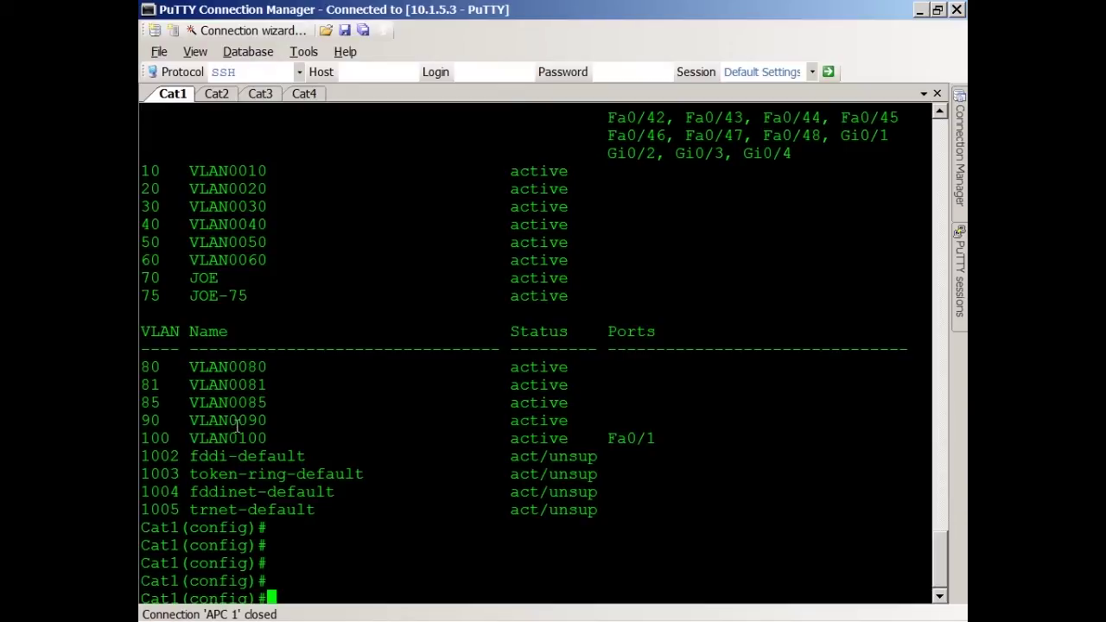
Step: On Cat2, list VLANs and show VTP status, highlighting Client mode and revision 0
click(230, 97)
key(Return)
key(Return)
text(d)
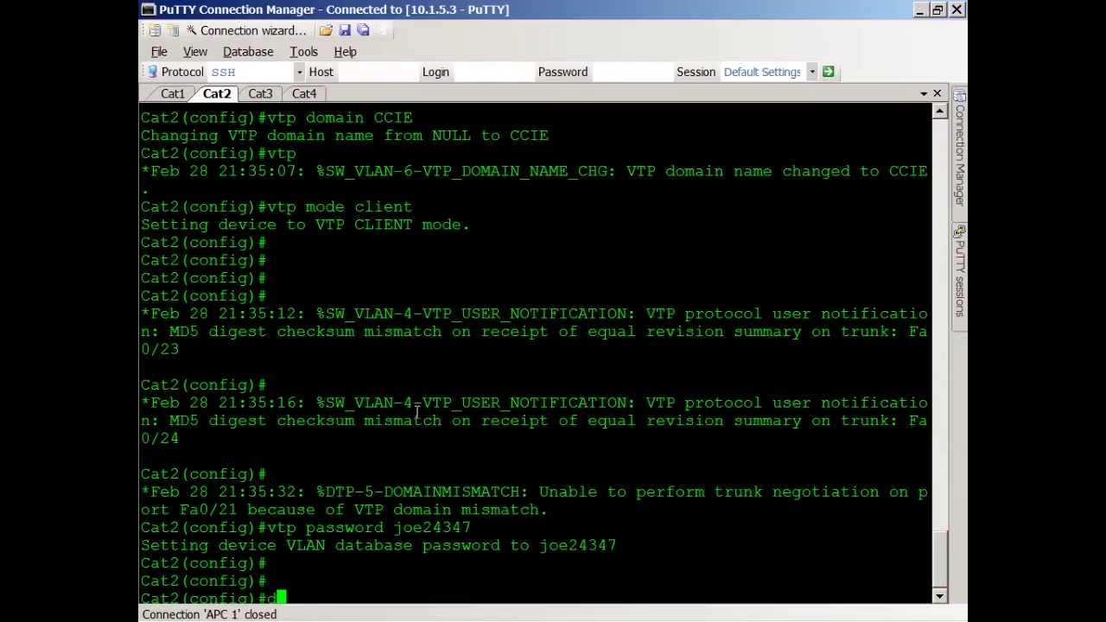
text(o sh vlan brief)
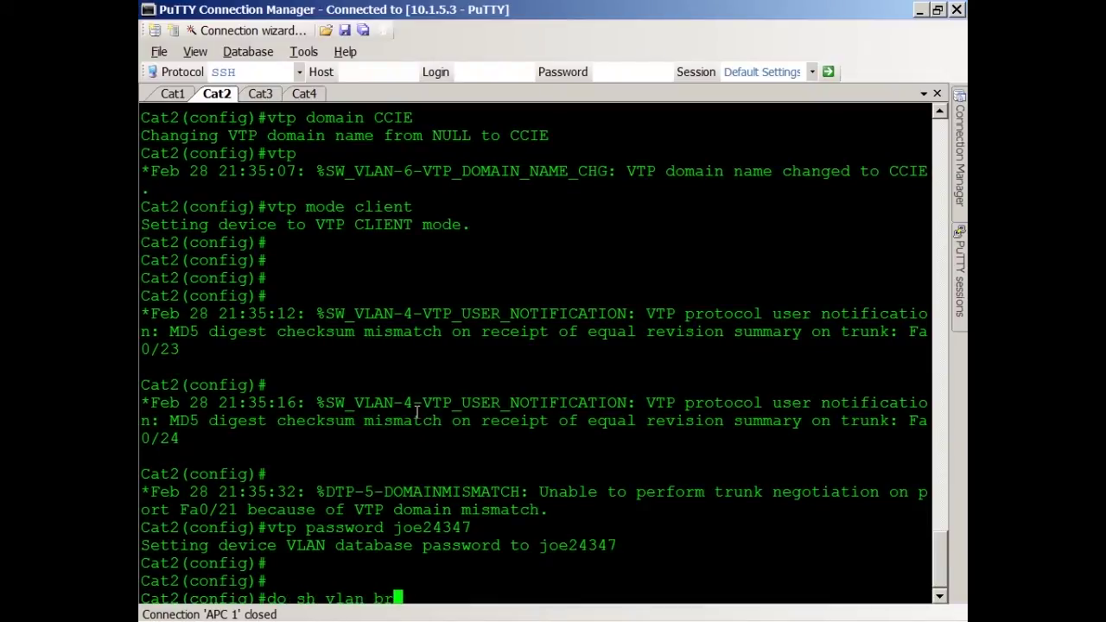
key(Return)
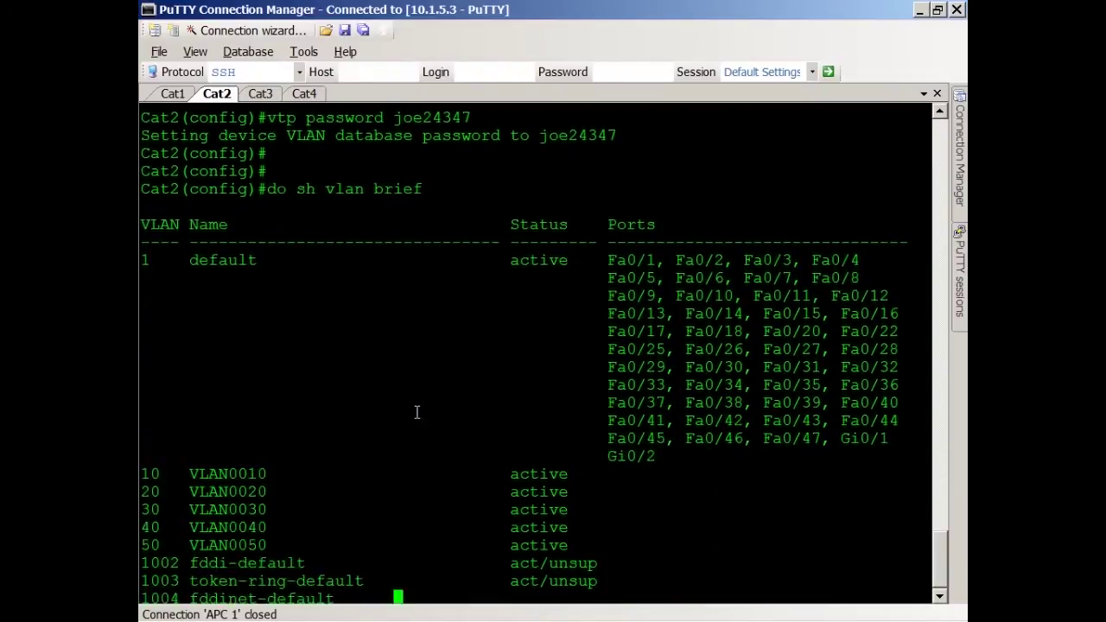
text(do sh vtp status)
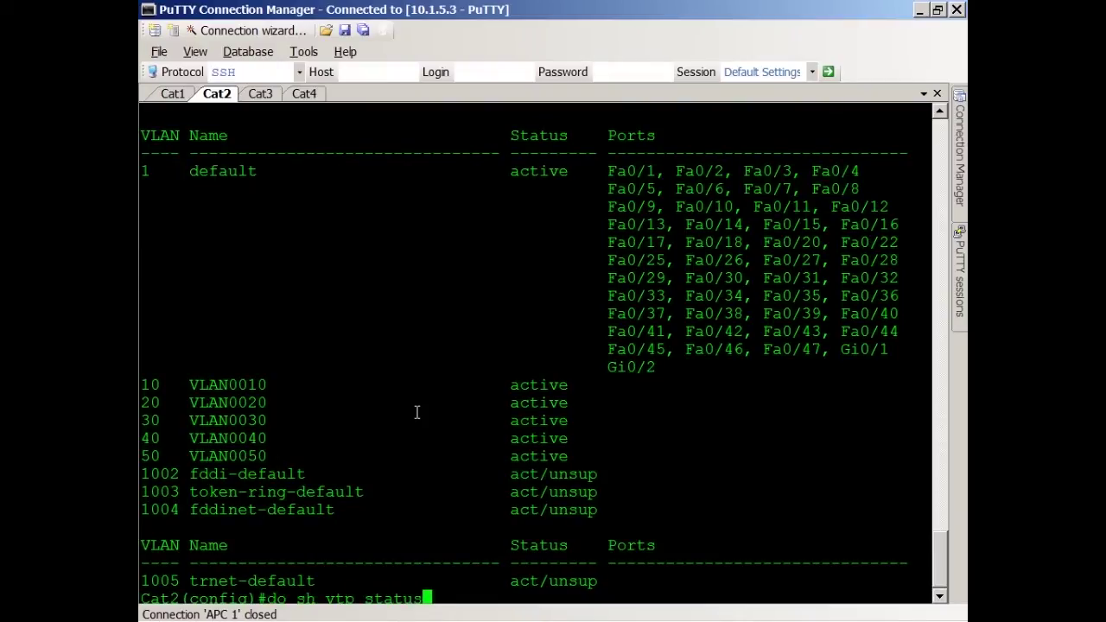
key(Return)
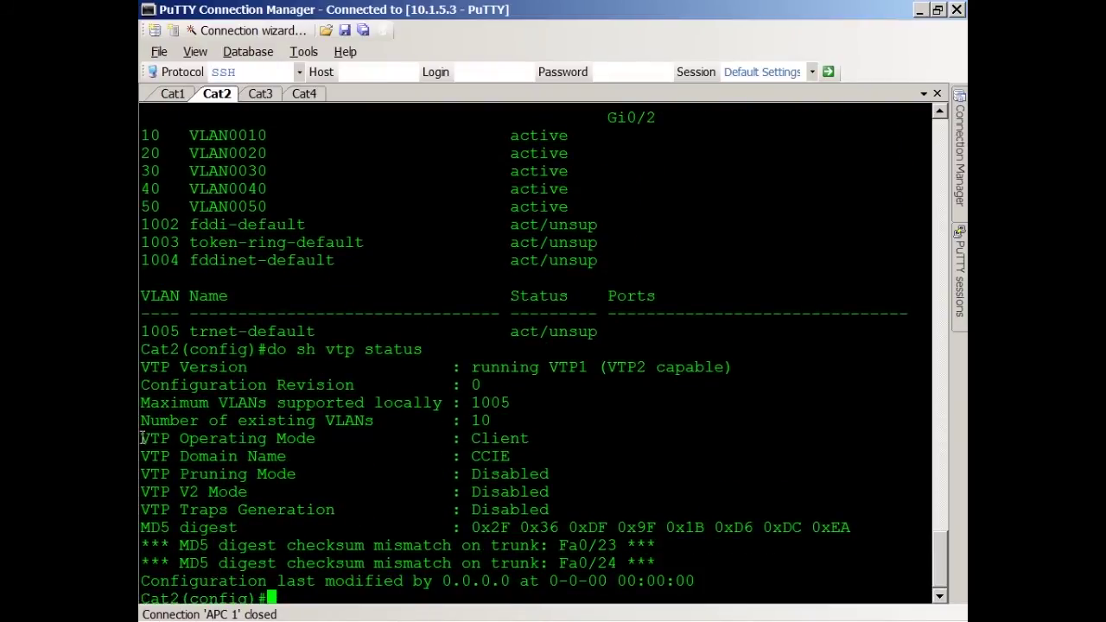
drag(142, 438, 925, 439)
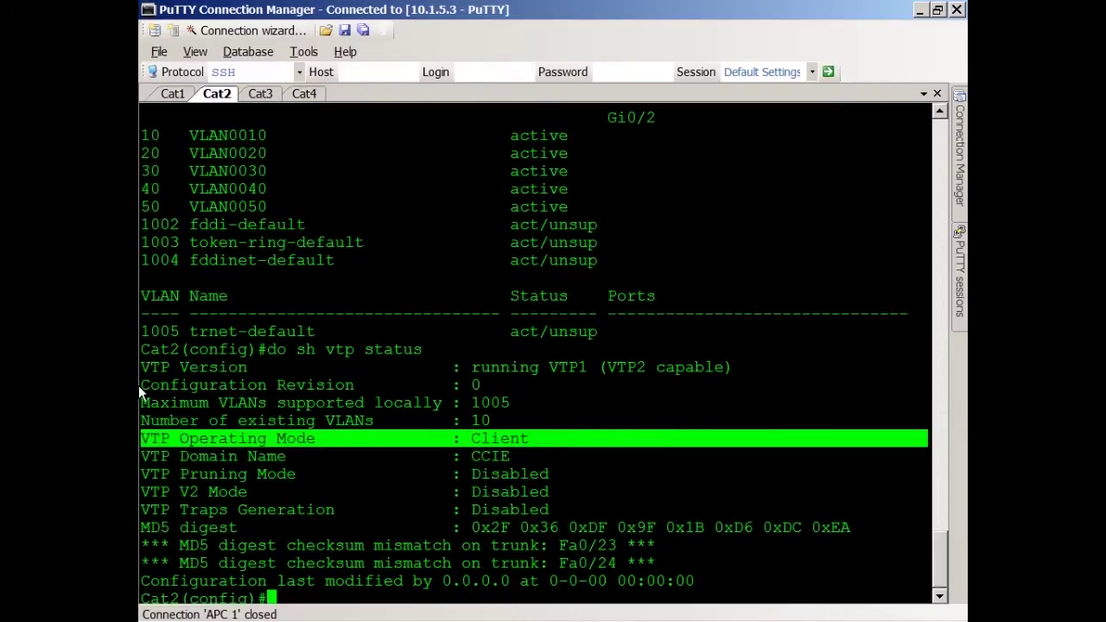
drag(139, 386, 523, 379)
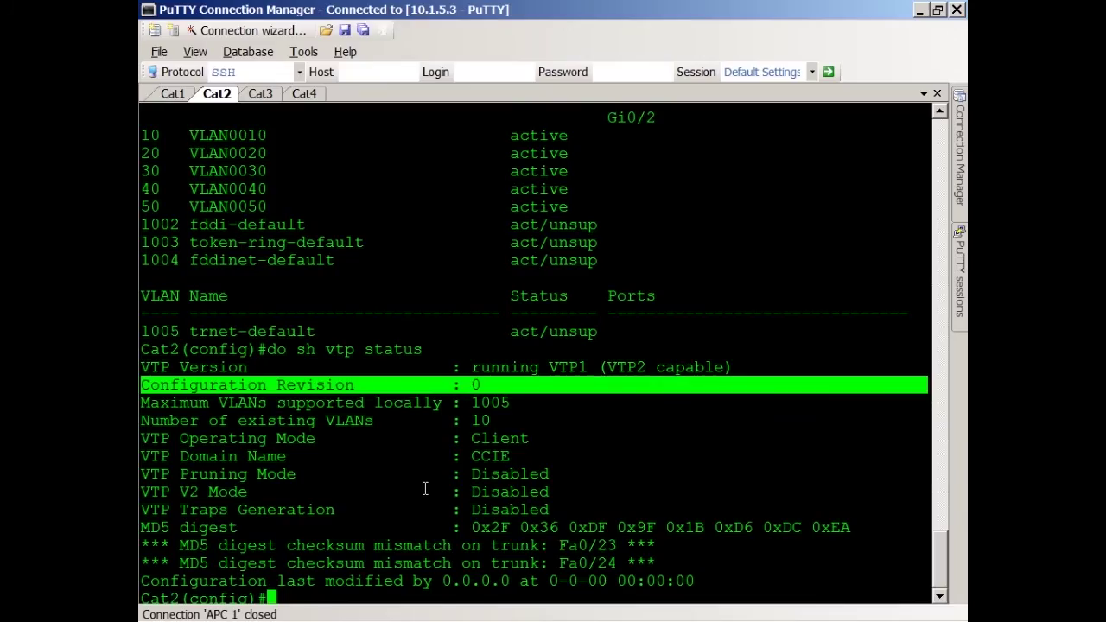
key(Return)
key(Return)
Step: Show Cat3's VTP status and highlight its Client mode and revision 0
click(268, 92)
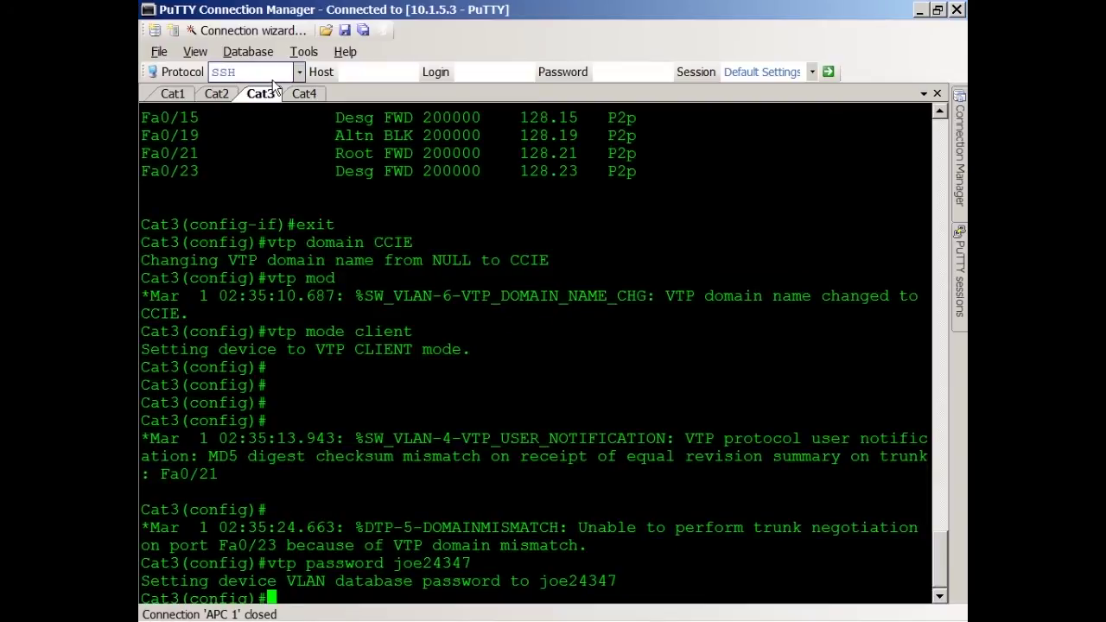
text(do sh vtp status)
key(Return)
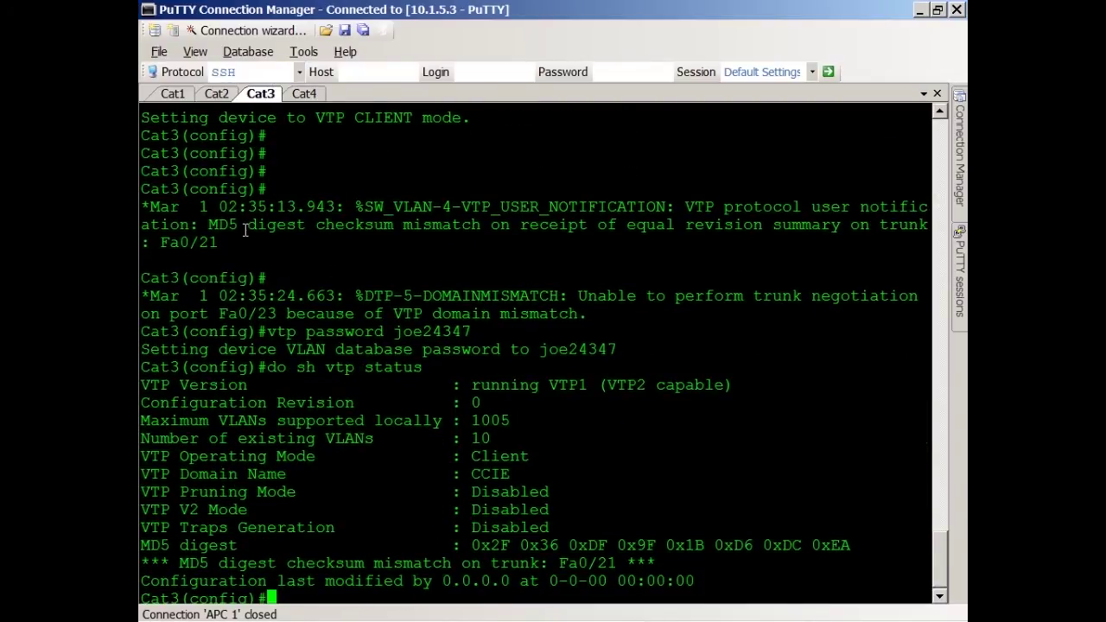
click(214, 97)
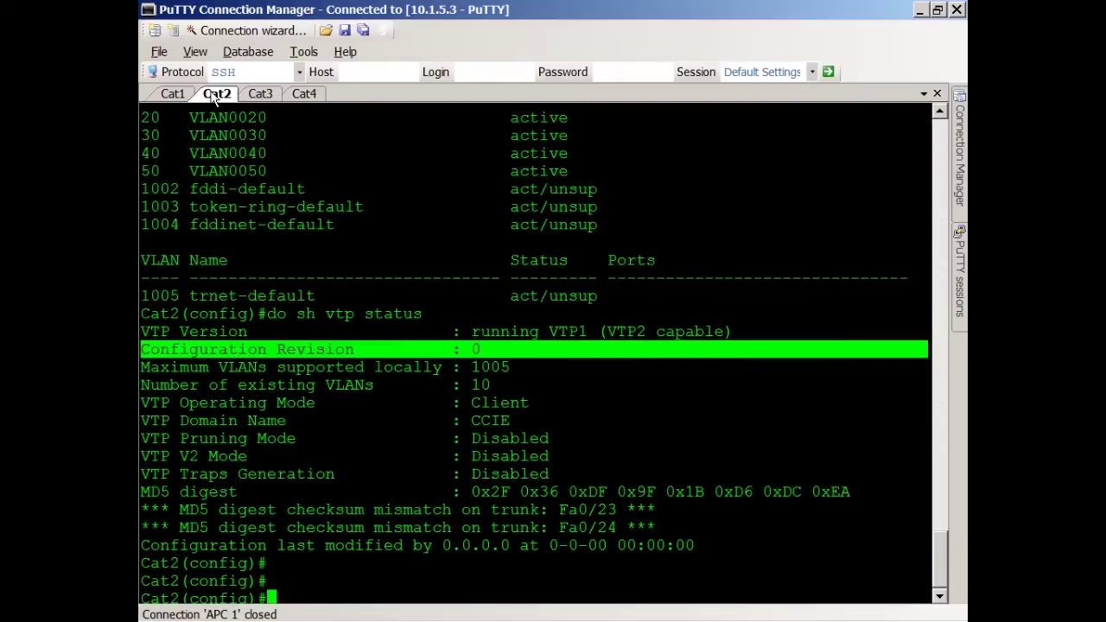
click(262, 94)
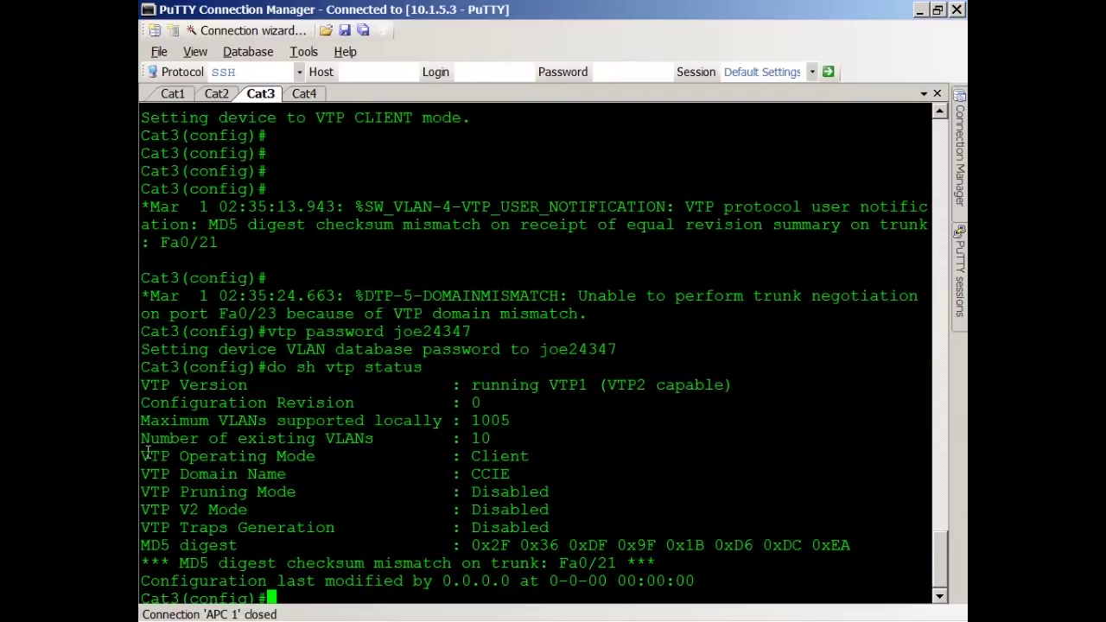
drag(148, 451, 545, 474)
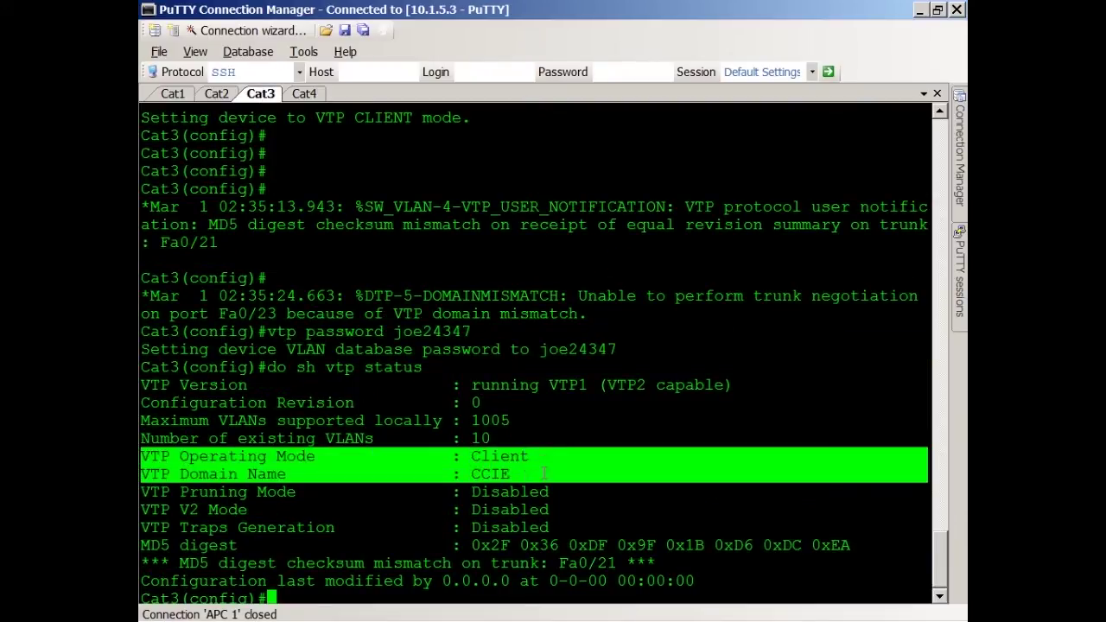
drag(144, 403, 524, 409)
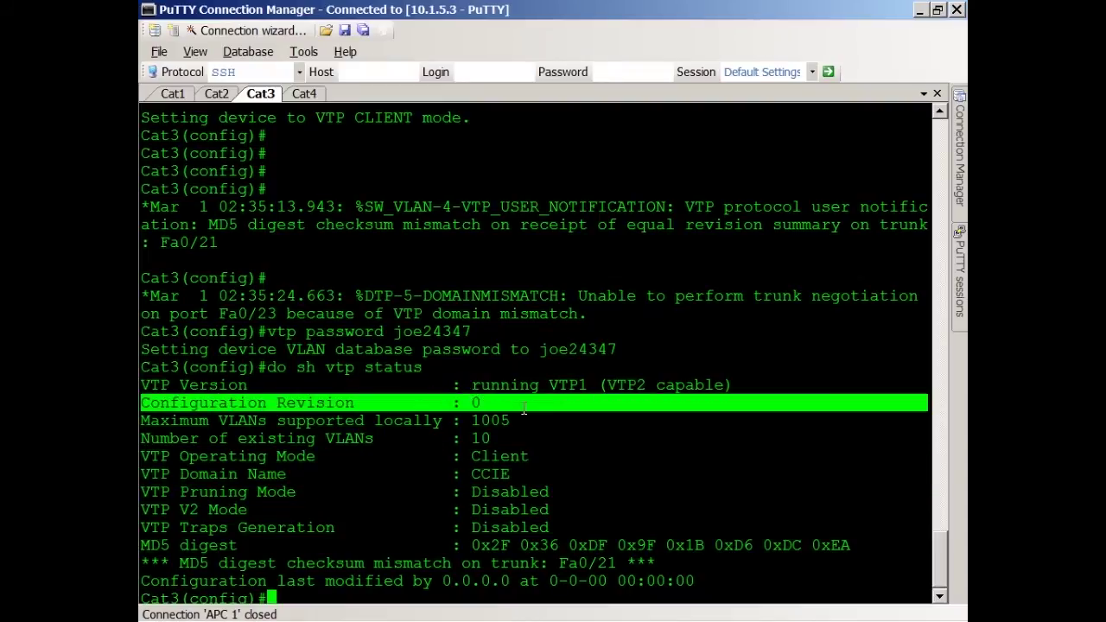
Step: Show Cat4's VTP status, highlighting Transparent mode in domain CCIE
click(304, 92)
text(do sh vtp)
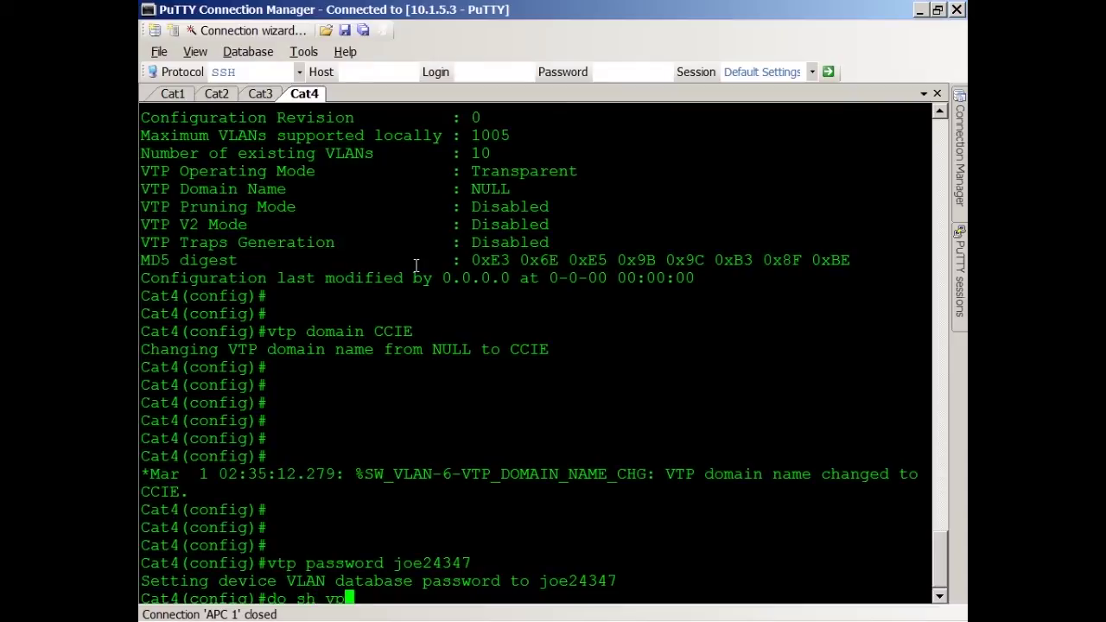
key(BackSpace)
key(BackSpace)
text(tp status)
key(Return)
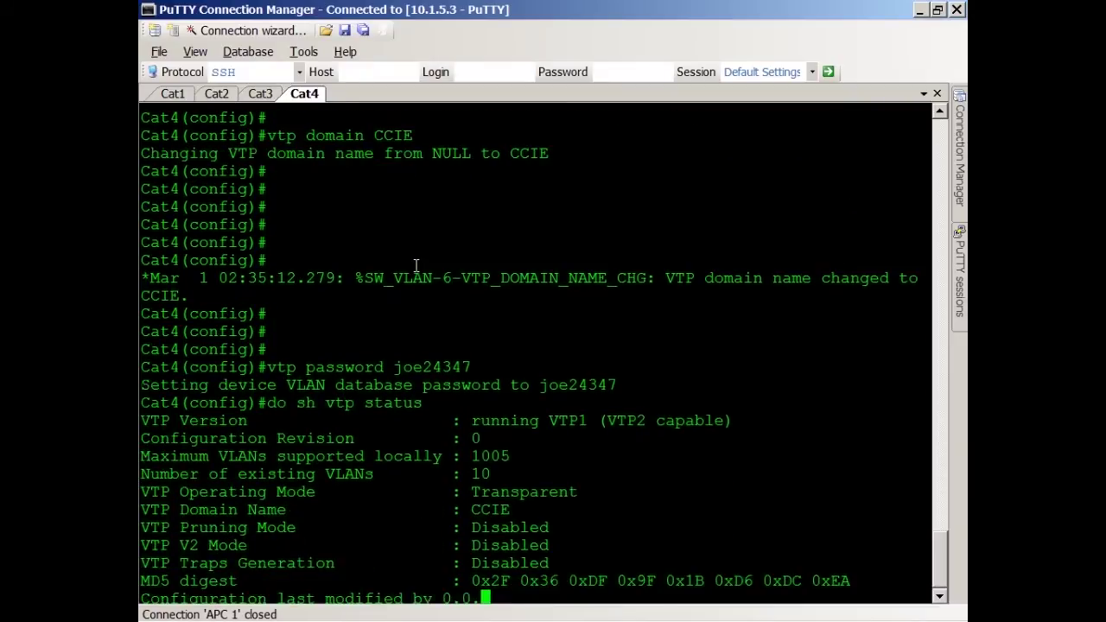
drag(472, 474, 605, 494)
click(479, 465)
key(Return)
key(Return)
key(Return)
key(Return)
key(Return)
key(Return)
key(Return)
key(Return)
key(Return)
key(Return)
key(Return)
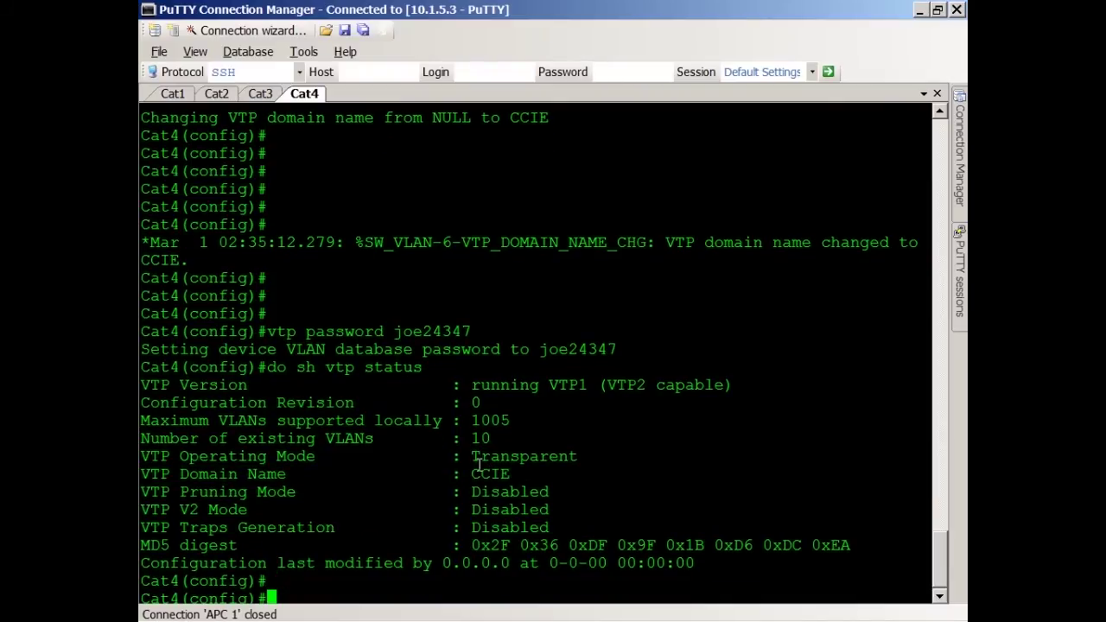
Step: On Cat1, enter 'vlan 110', name it ONEHUNDRED-TEN, then exit VLAN configuration
click(164, 93)
text(vlan 110)
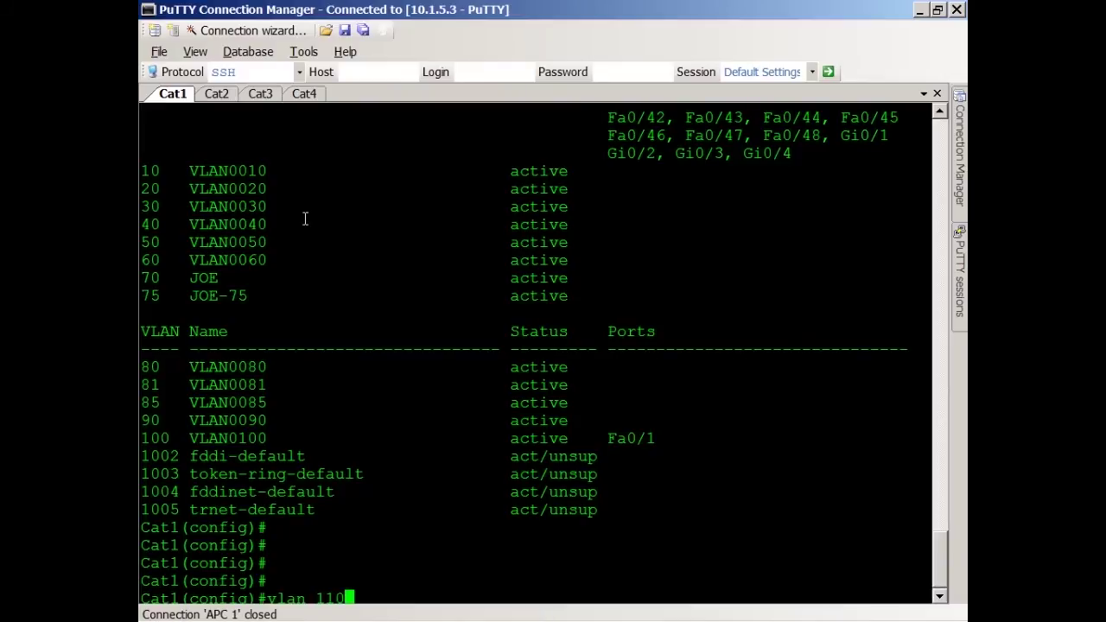
key(Return)
text(name)
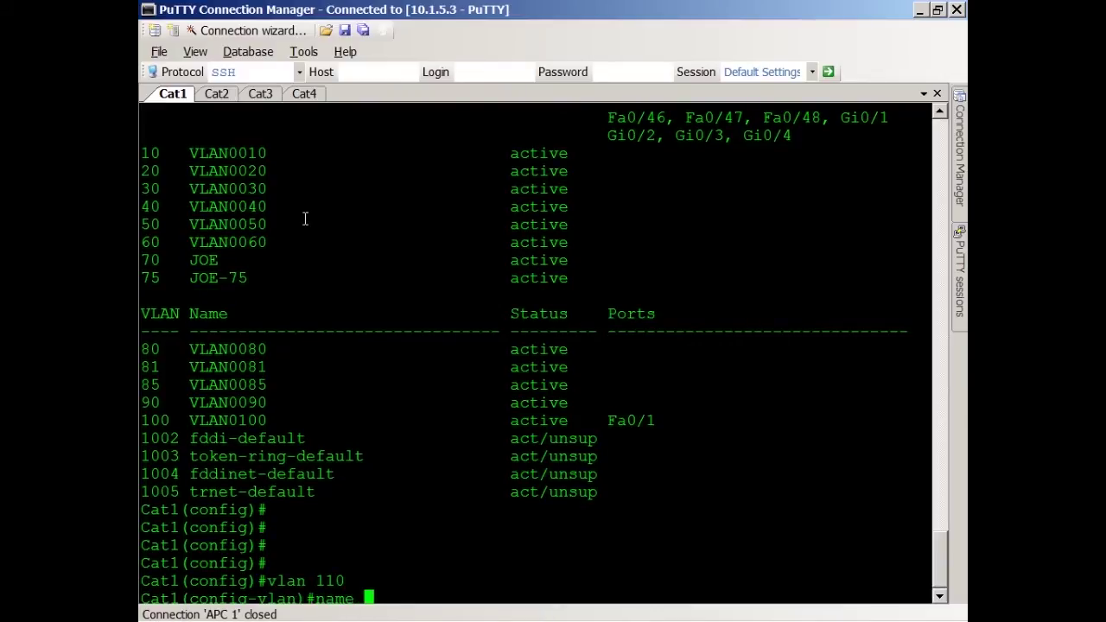
key(shift)
text(ONEHU)
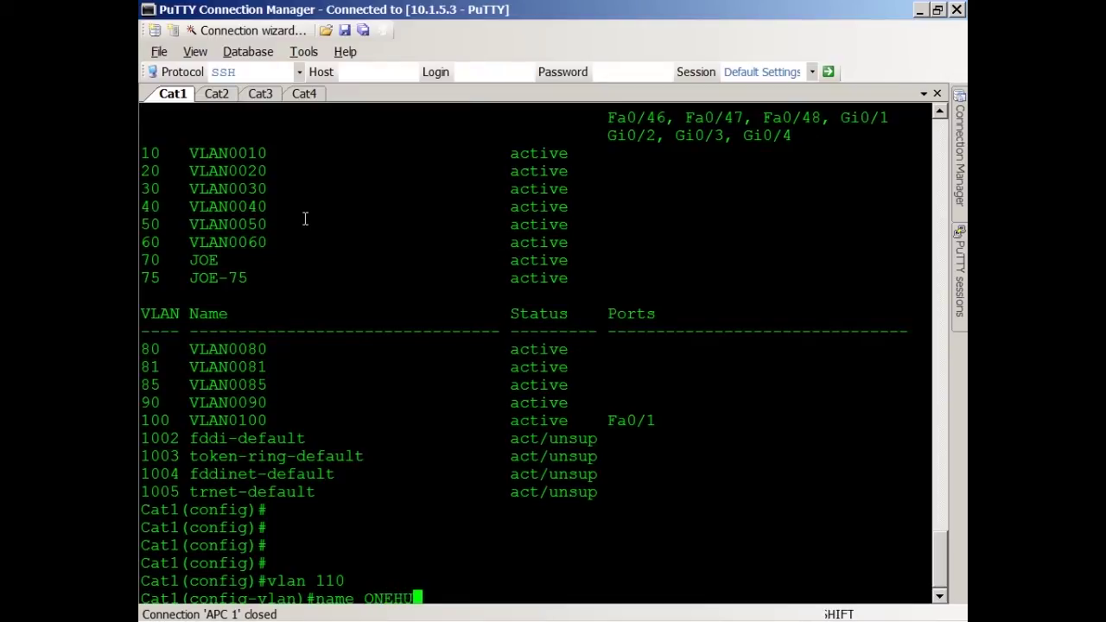
text(NDRED-TEN)
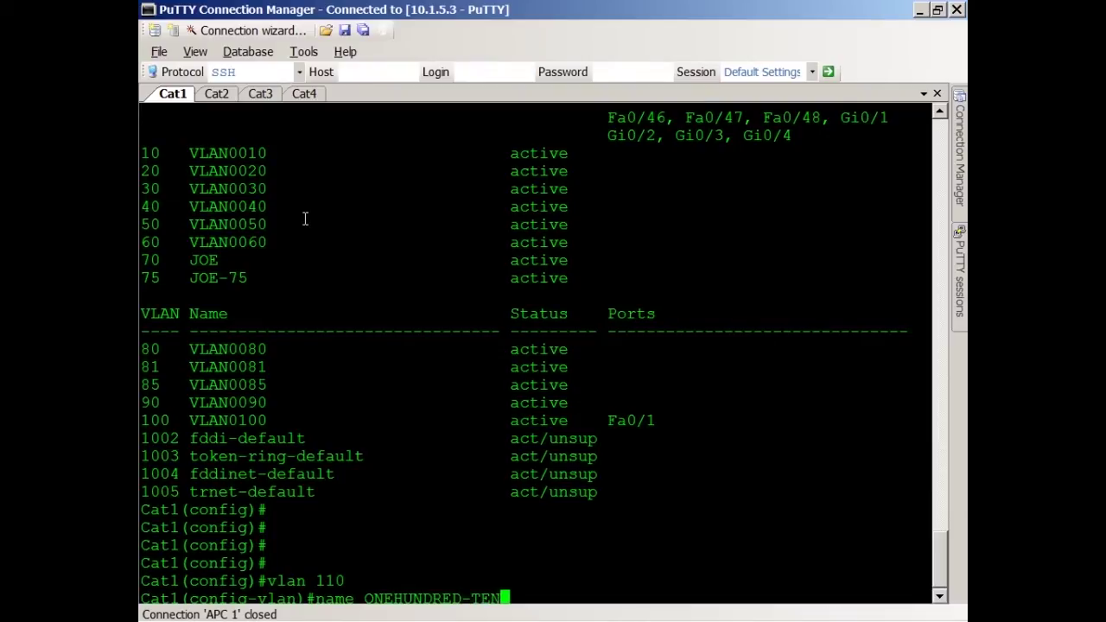
key(Return)
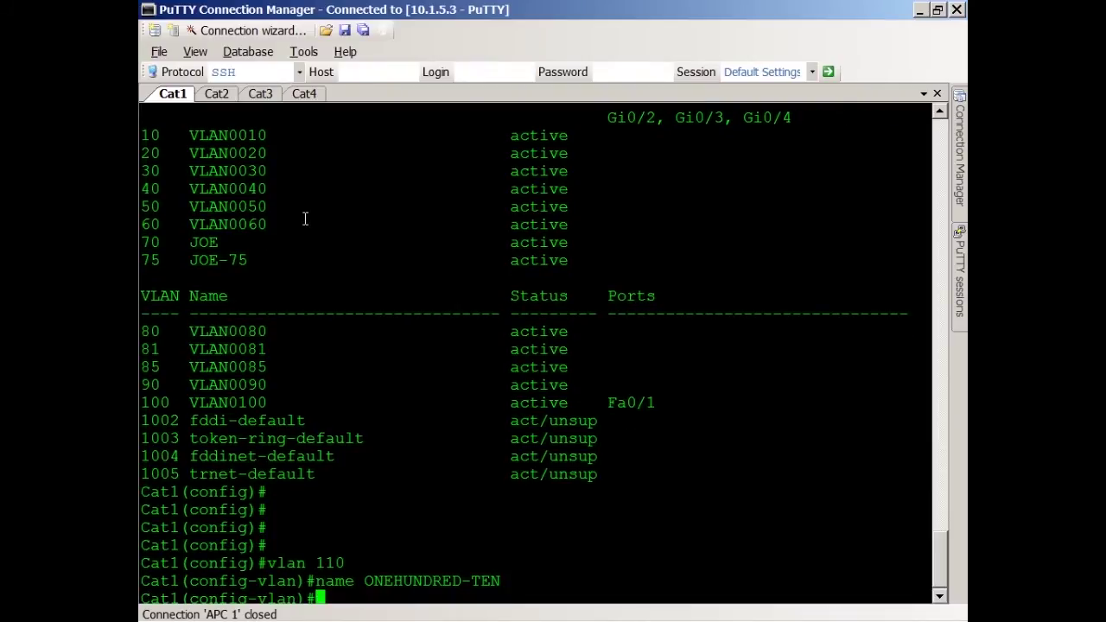
text(exit)
key(Return)
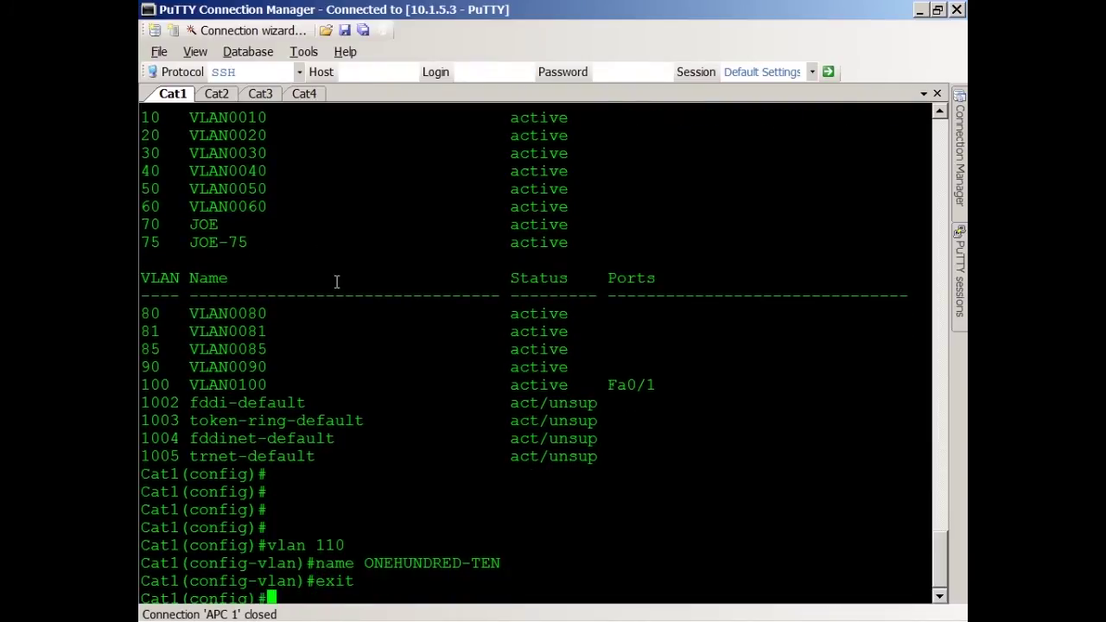
key(Return)
key(Return)
key(Return)
key(Return)
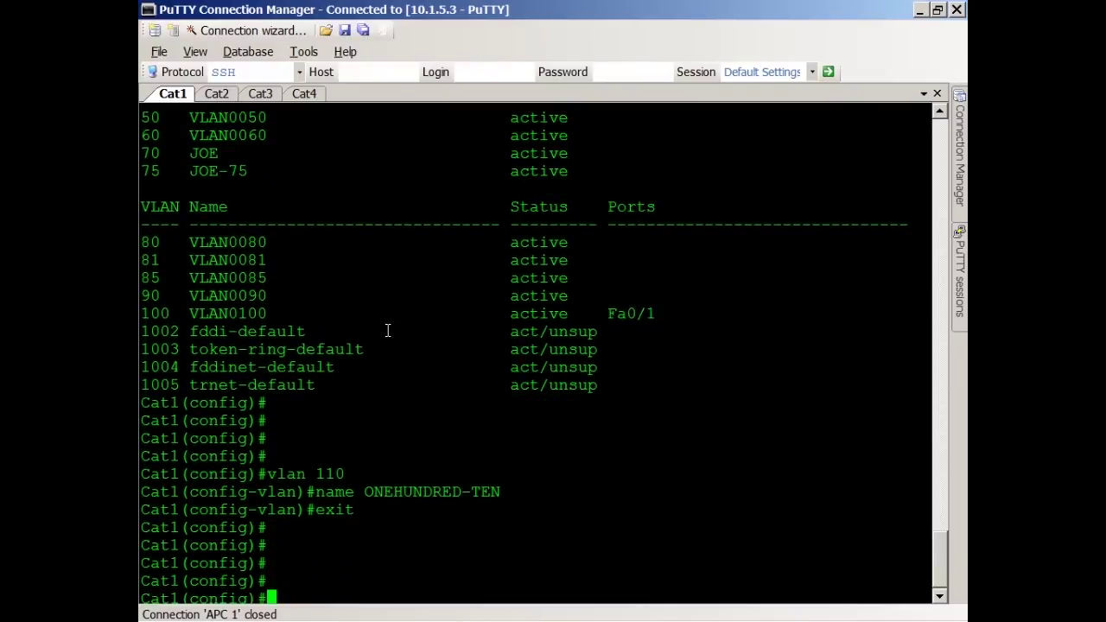
Step: On Cat2, highlight configuration revision 1 and the VLAN 110 ONEHUNDRED-TEN row
click(217, 93)
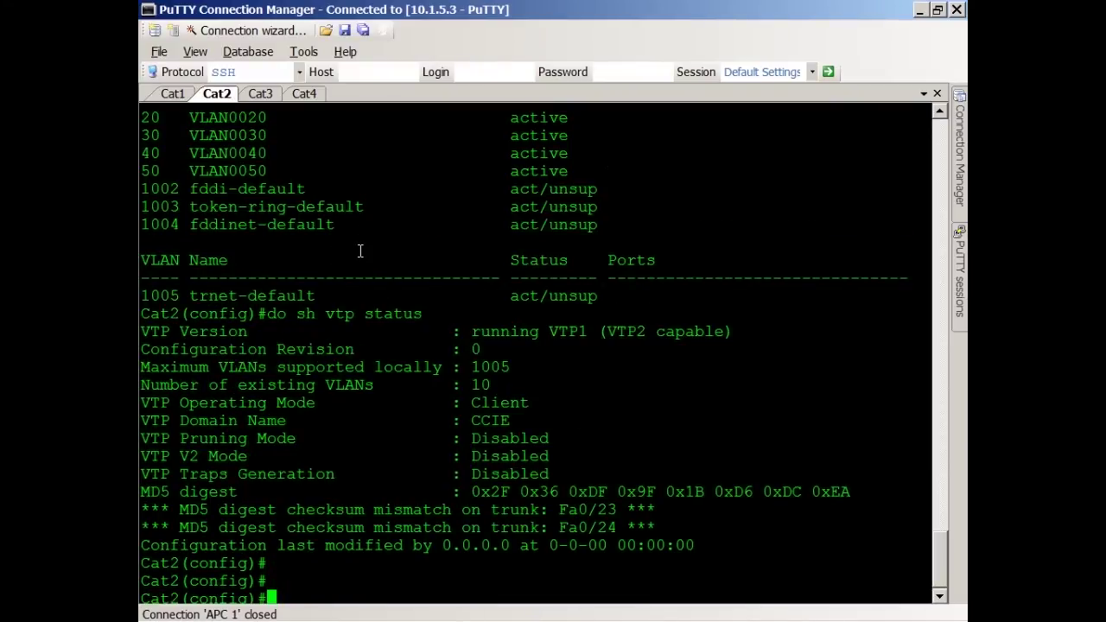
text(do vtp status)
key(Return)
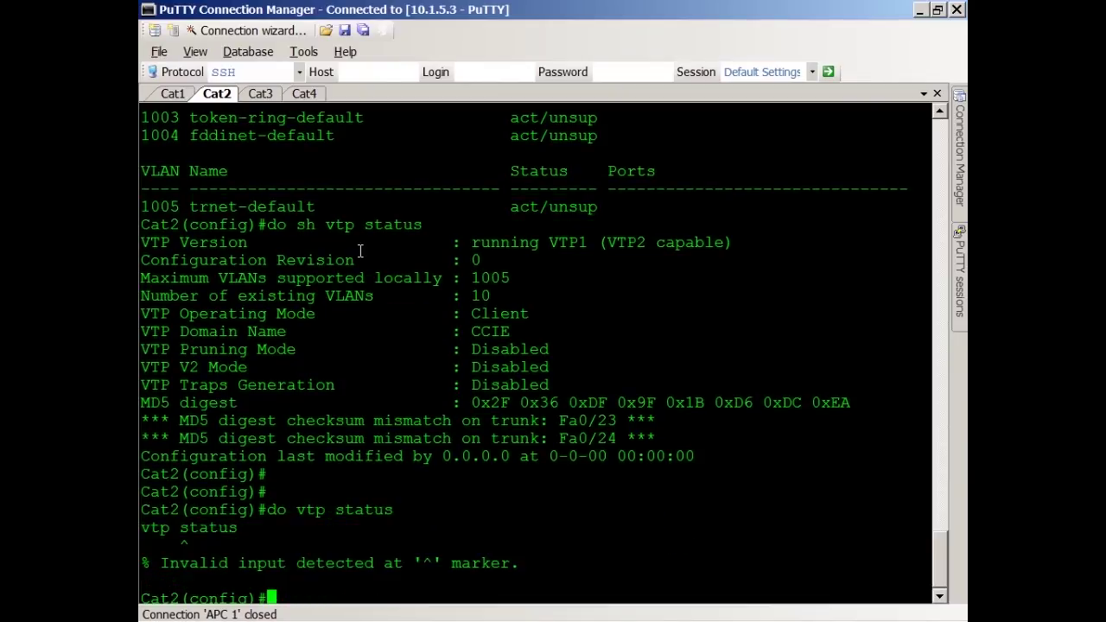
text(do sh vtp status)
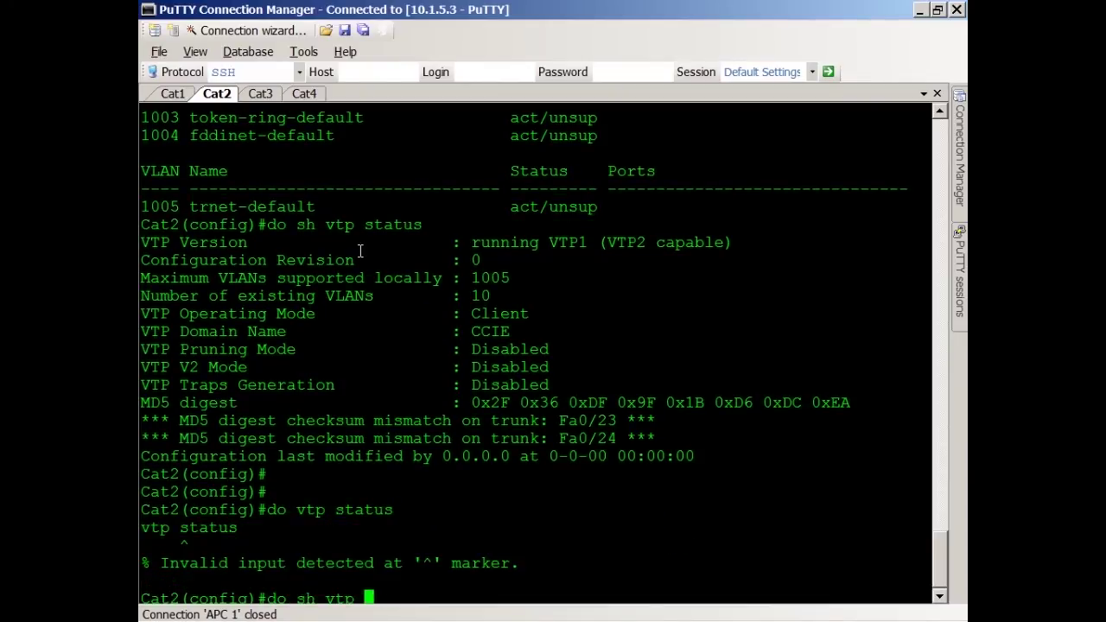
key(Return)
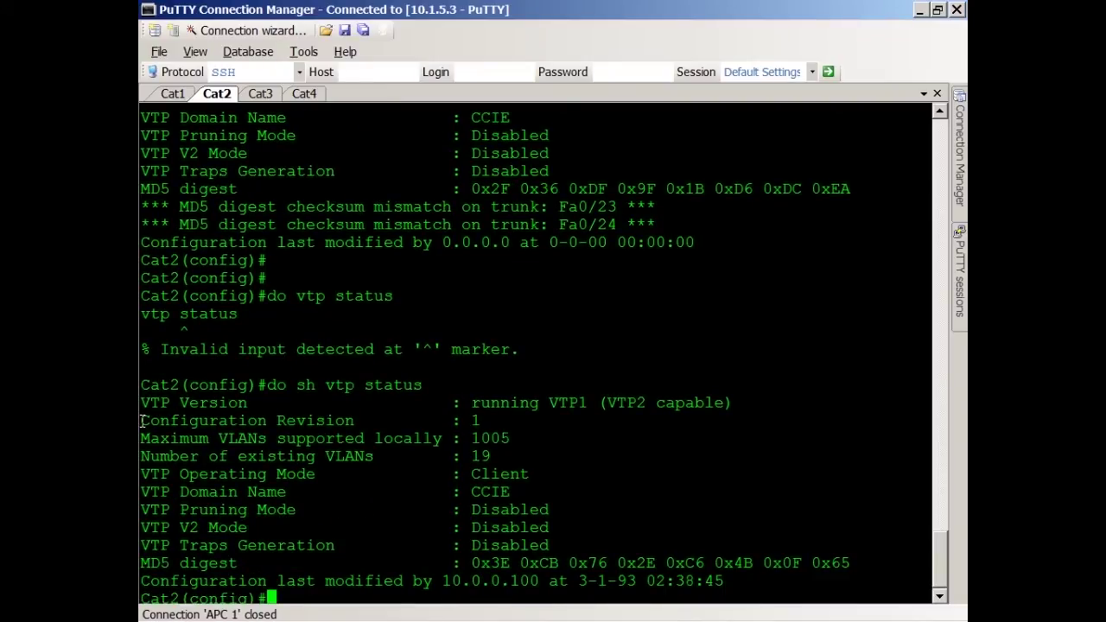
drag(143, 421, 504, 421)
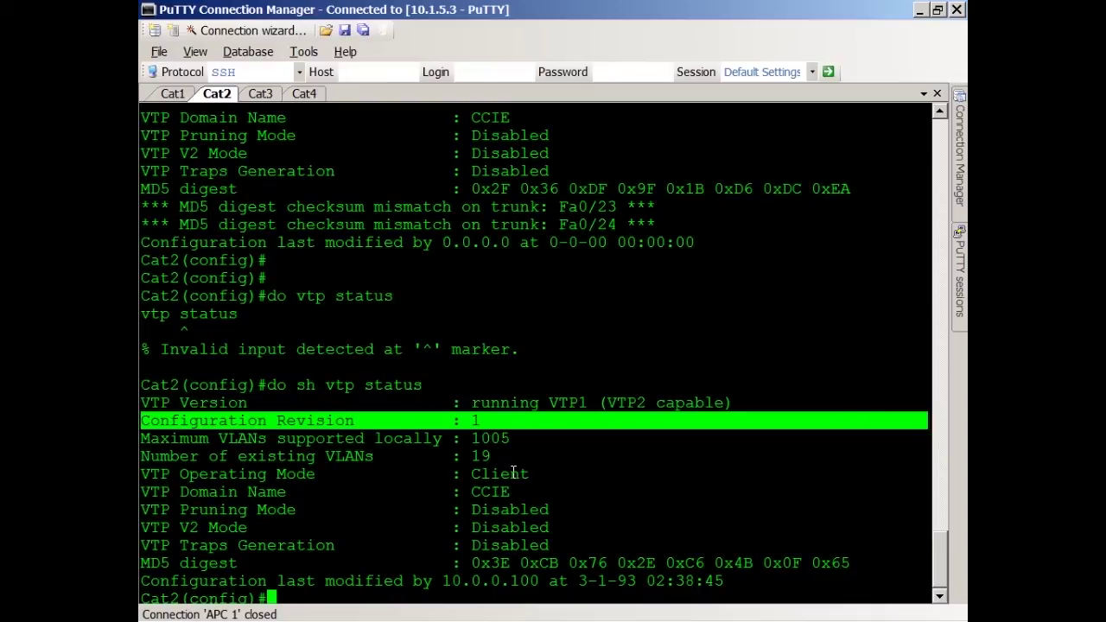
text(do sh vlan brief)
key(Return)
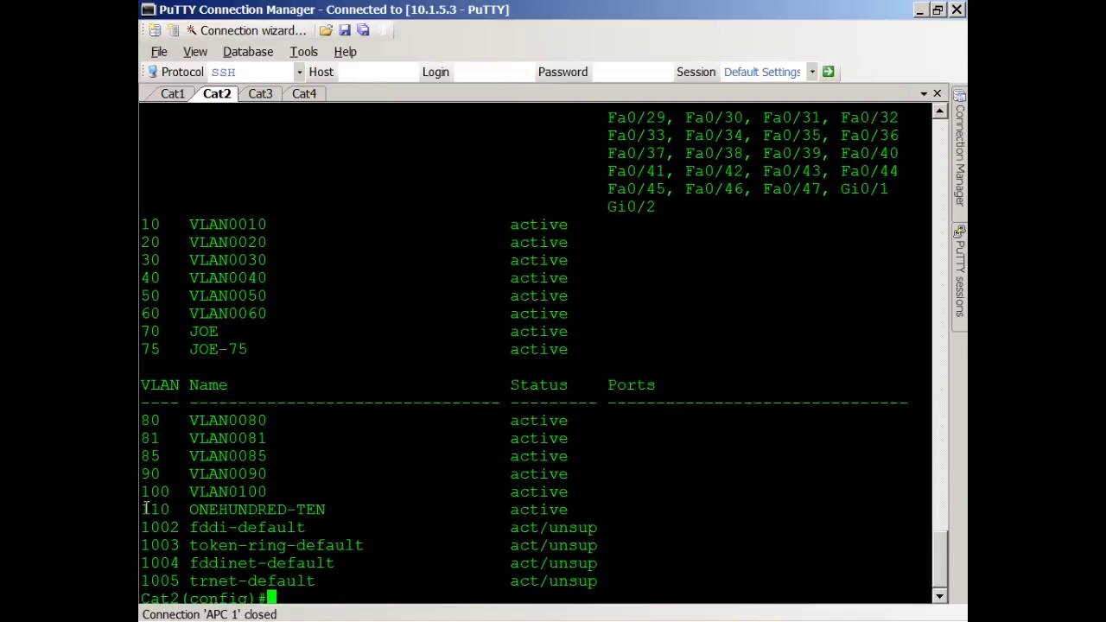
drag(144, 510, 580, 510)
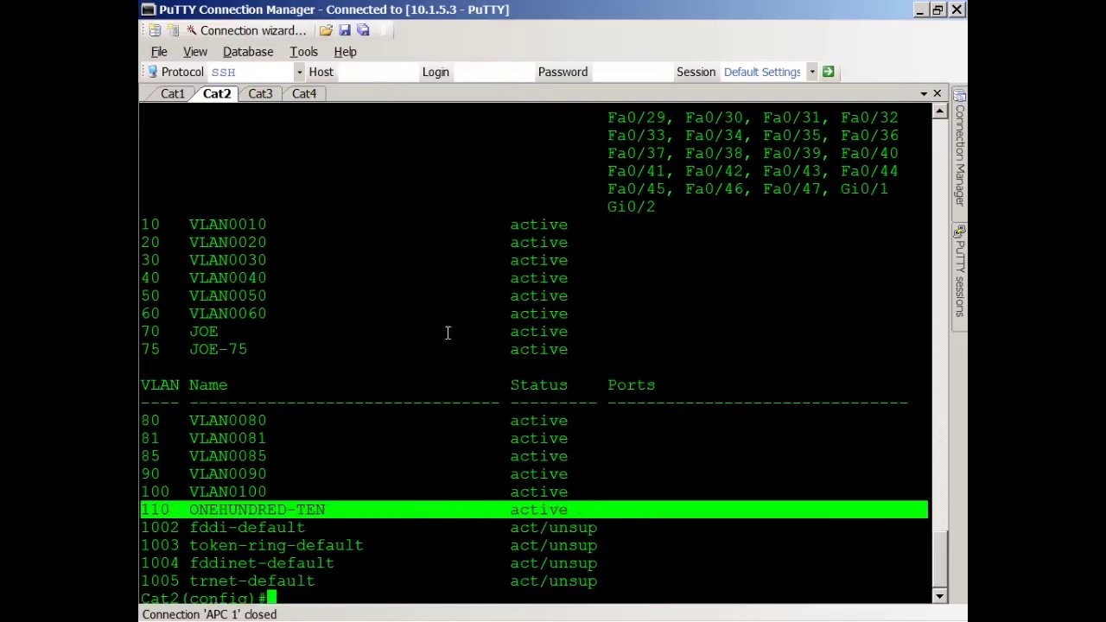
Step: On Cat3, highlight configuration revision 1 and the VLAN 110 ONEHUNDRED-TEN row
click(260, 93)
text(do sh)
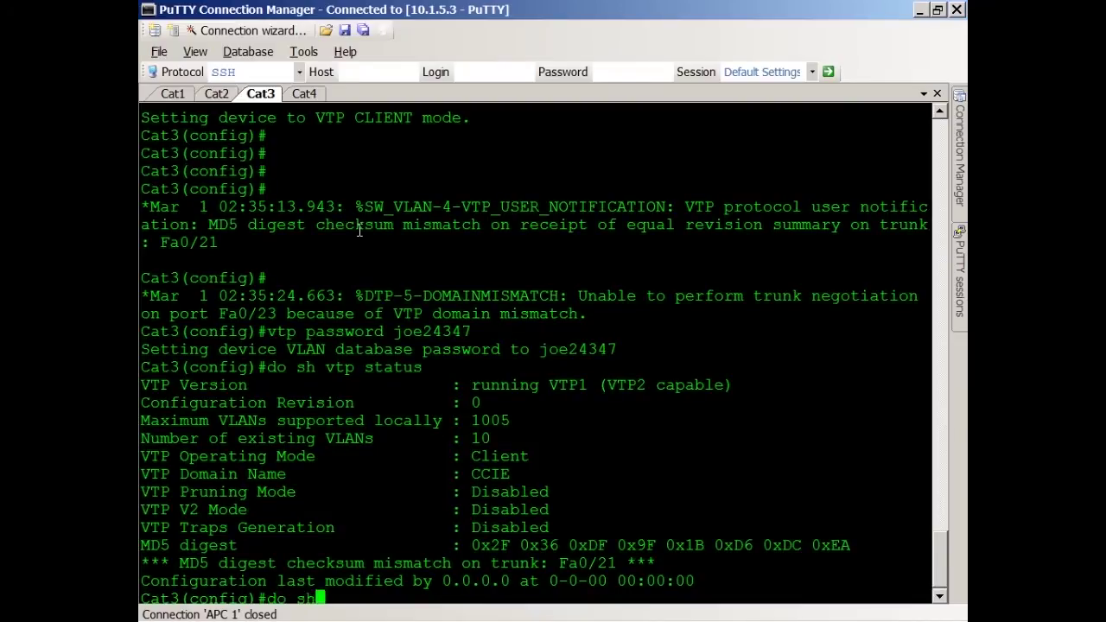
text( vtp status)
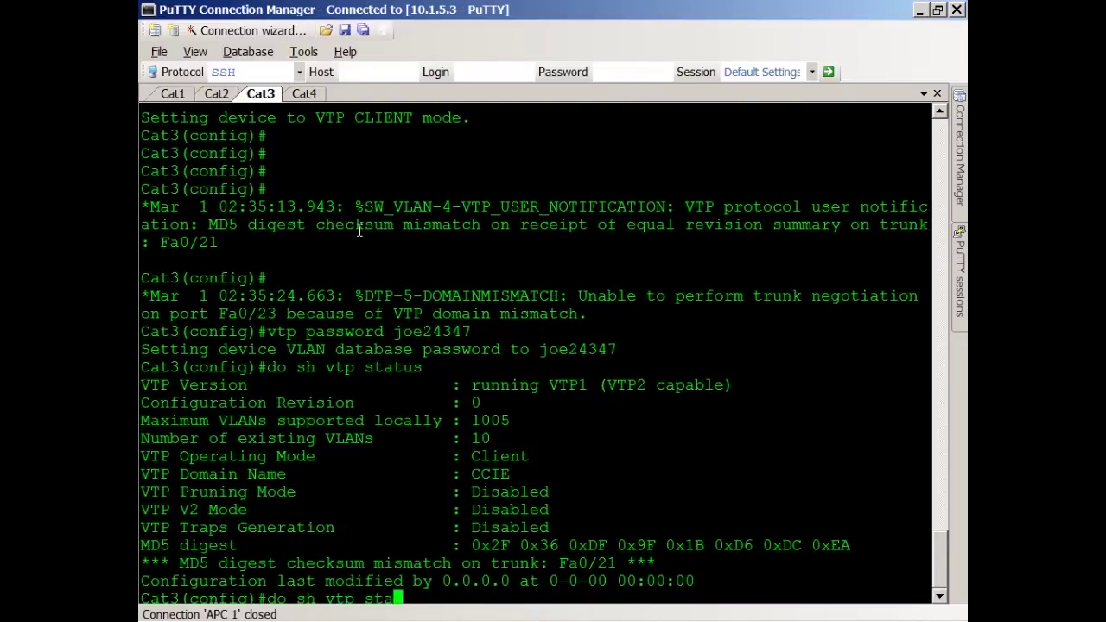
key(Return)
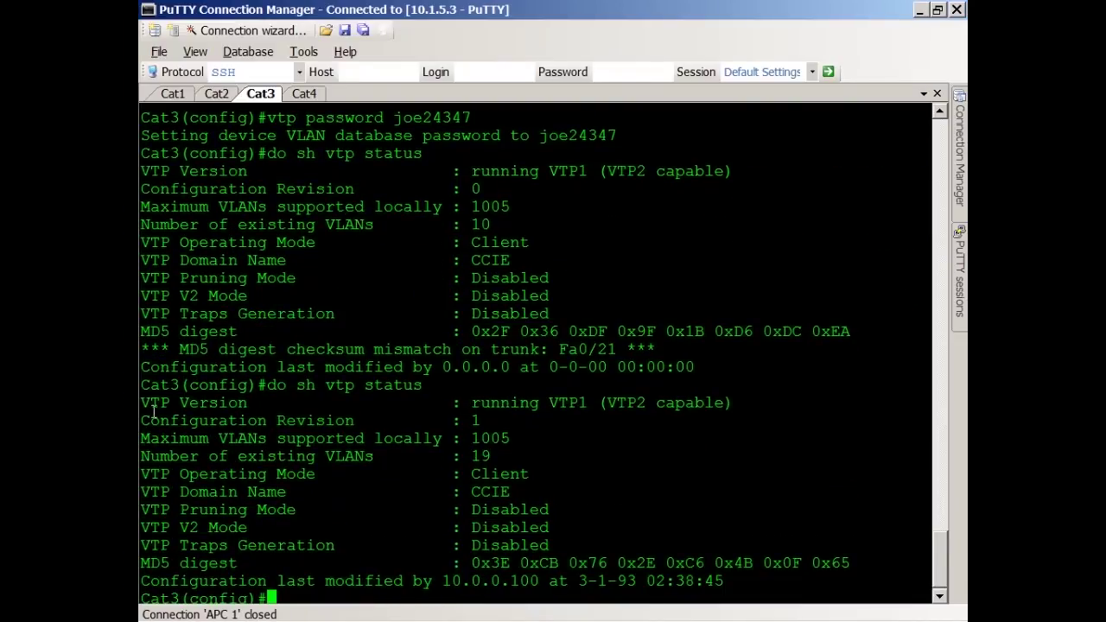
double_click(140, 421)
drag(140, 421, 484, 403)
click(489, 402)
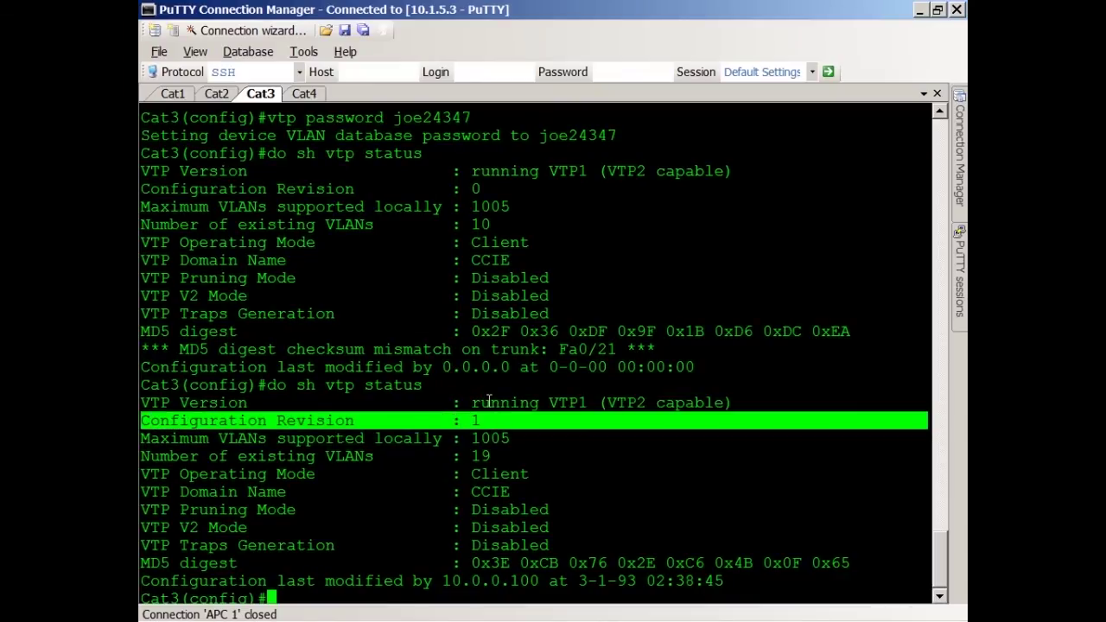
text(do sh vlan brief)
key(Return)
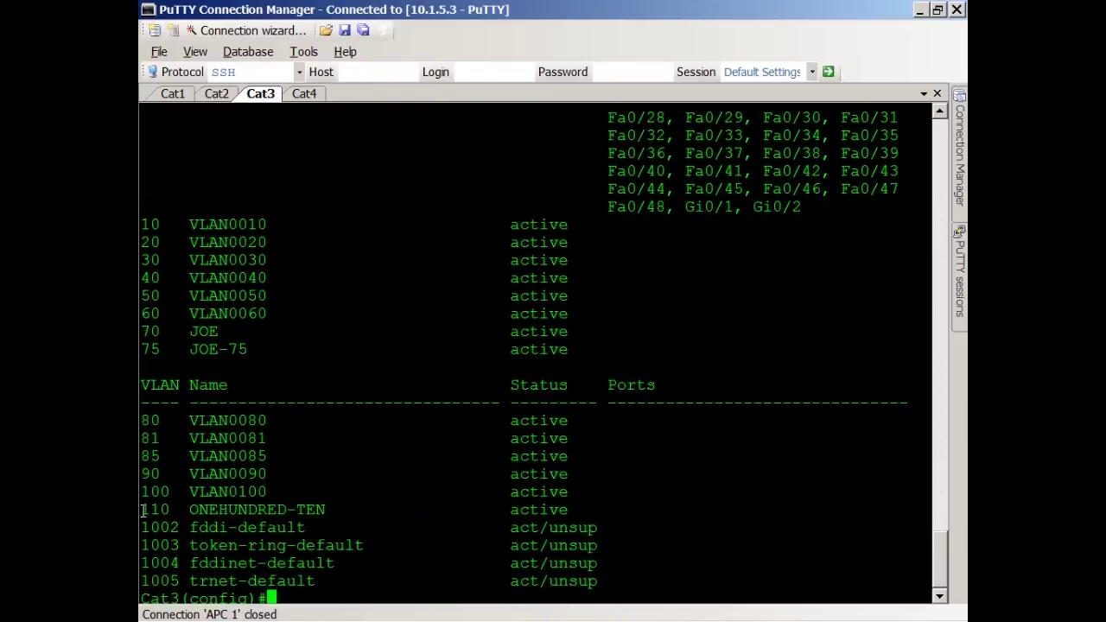
drag(143, 510, 587, 510)
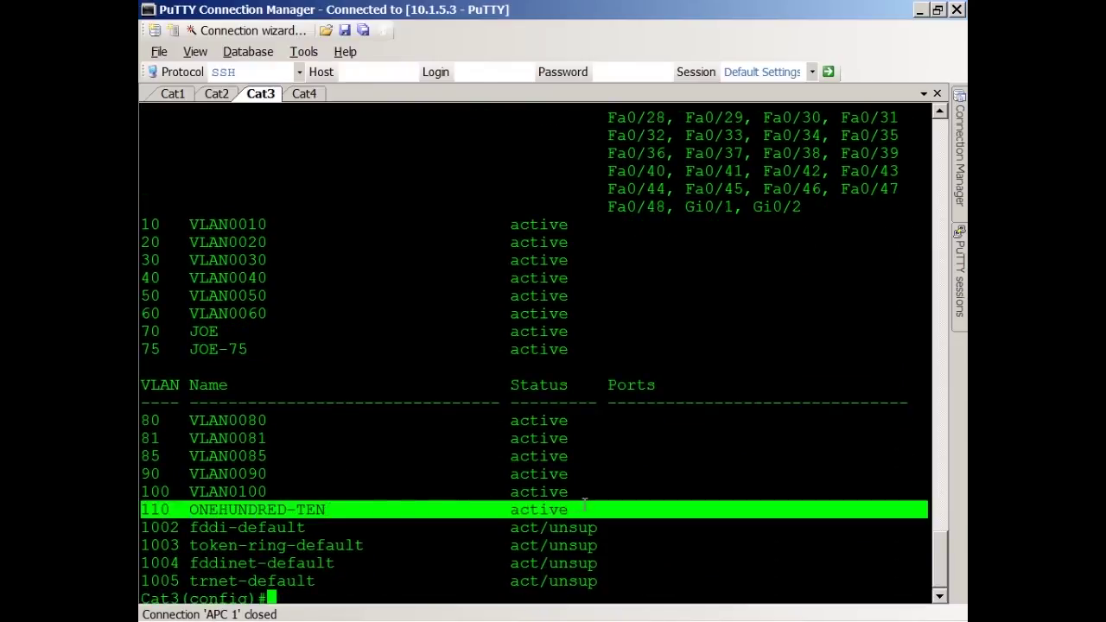
Step: On Cat4, highlight configuration revision 0, then list VLANs with 'do sh vlan brief'
click(307, 95)
key(Return)
key(Return)
text(do sh )
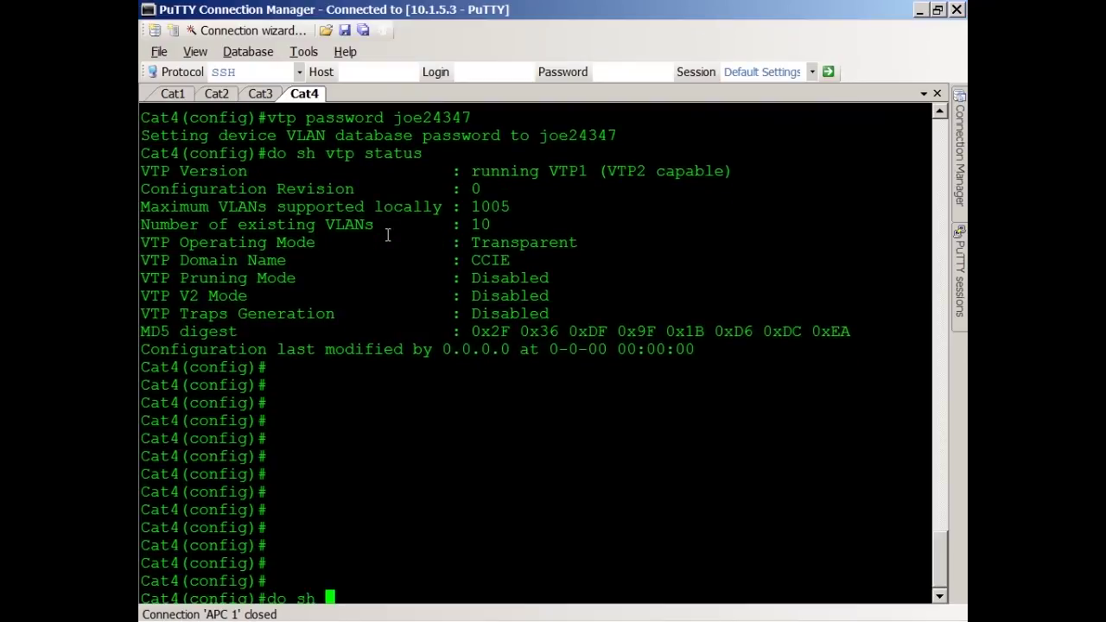
text(vtp status)
key(Return)
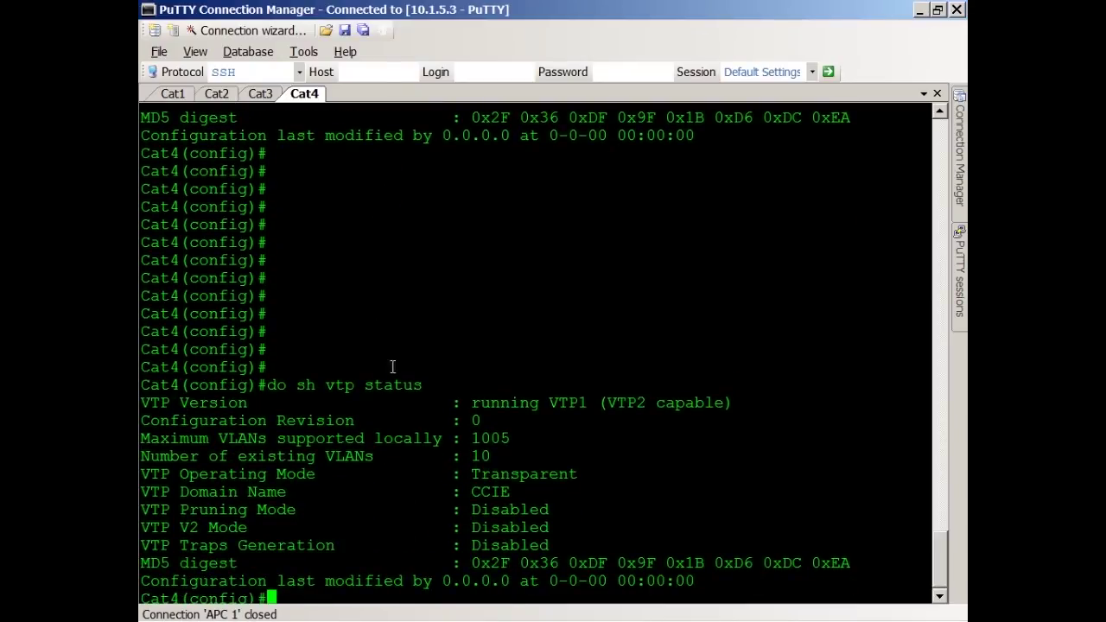
drag(145, 420, 545, 415)
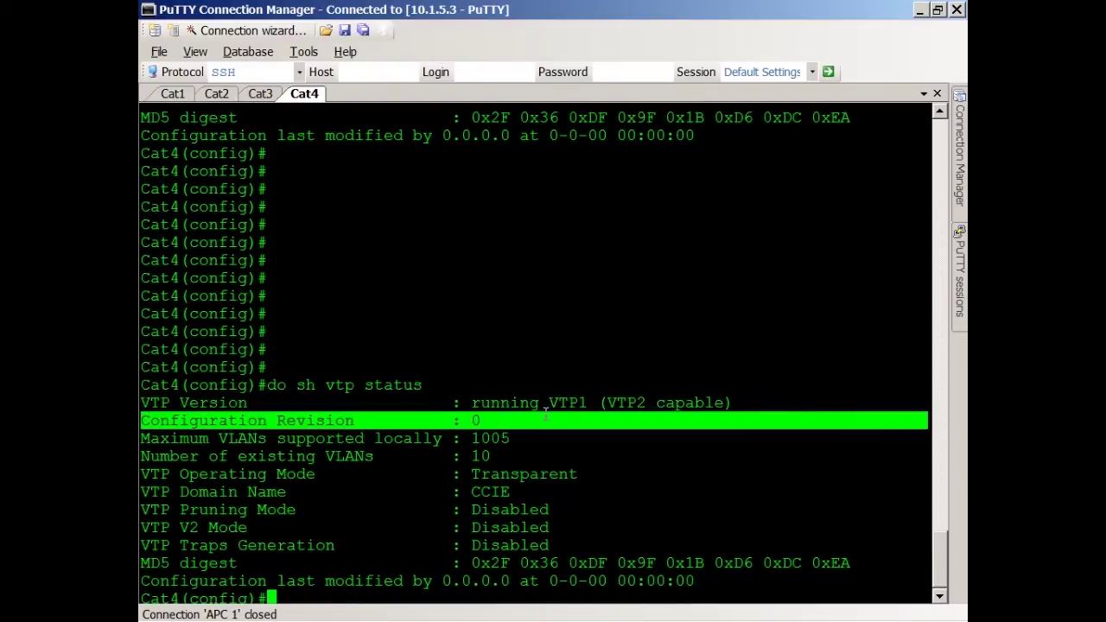
text(do sh vlan brief)
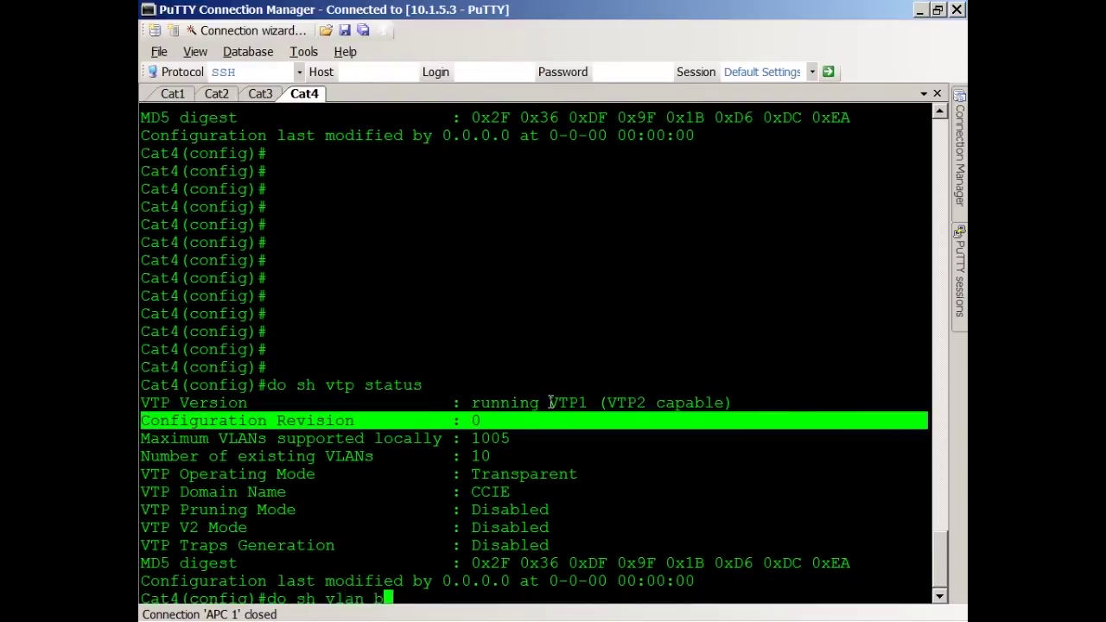
key(Return)
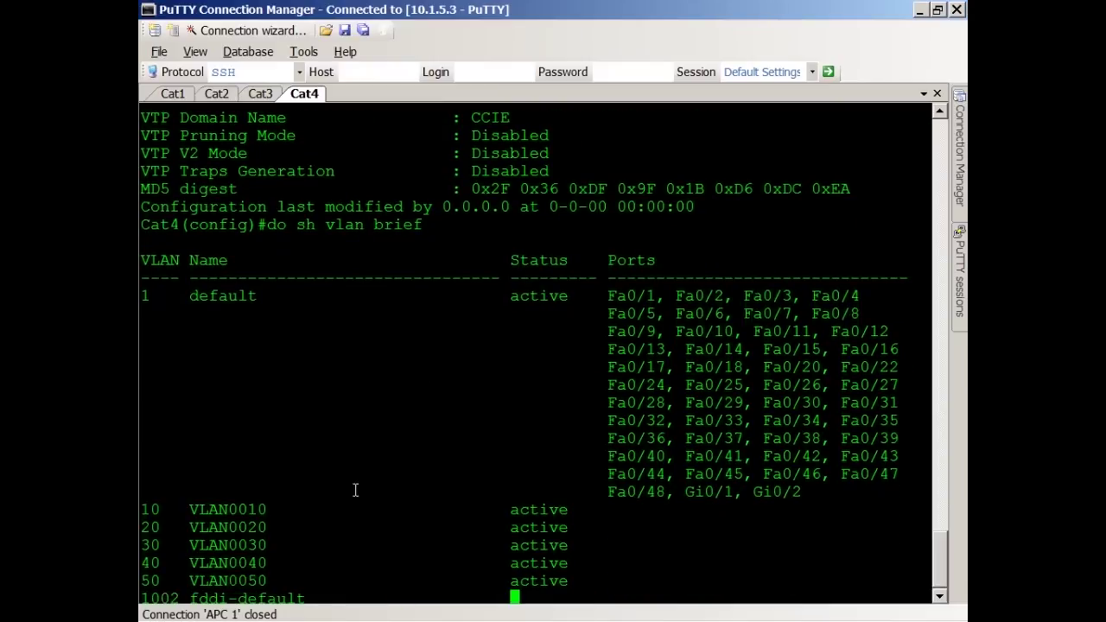